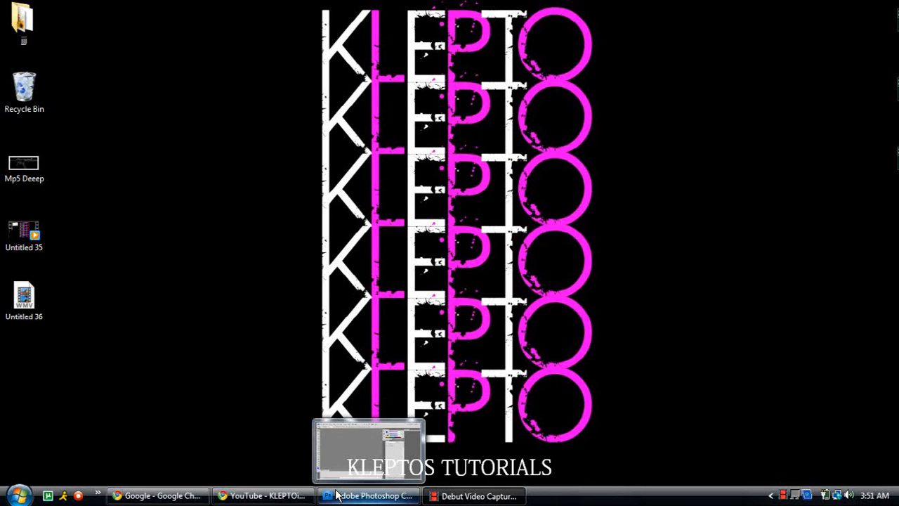
- Switch to Photoshop and create a new 300 × 200 pixel RGB document at 72 pixels/inch with transparent background contents
{"action": "left_click", "coordinate": [337, 496]}
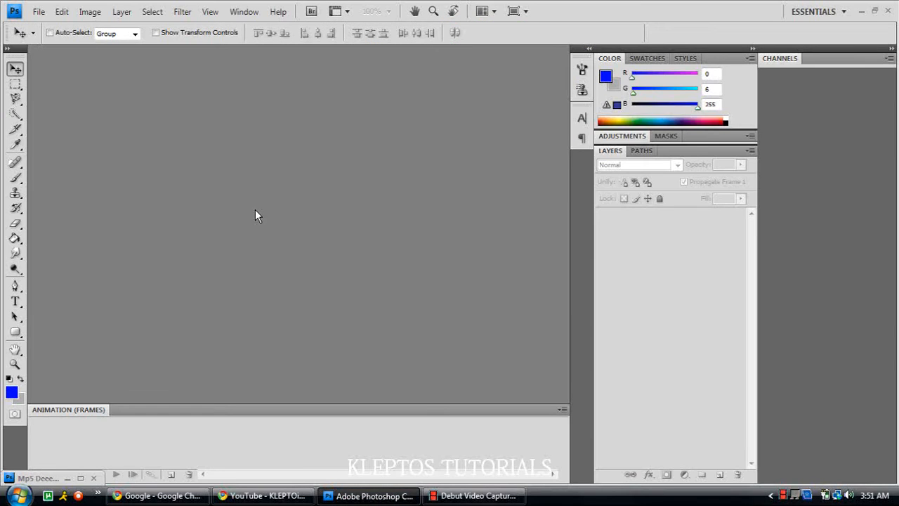
{"action": "left_click", "coordinate": [41, 11]}
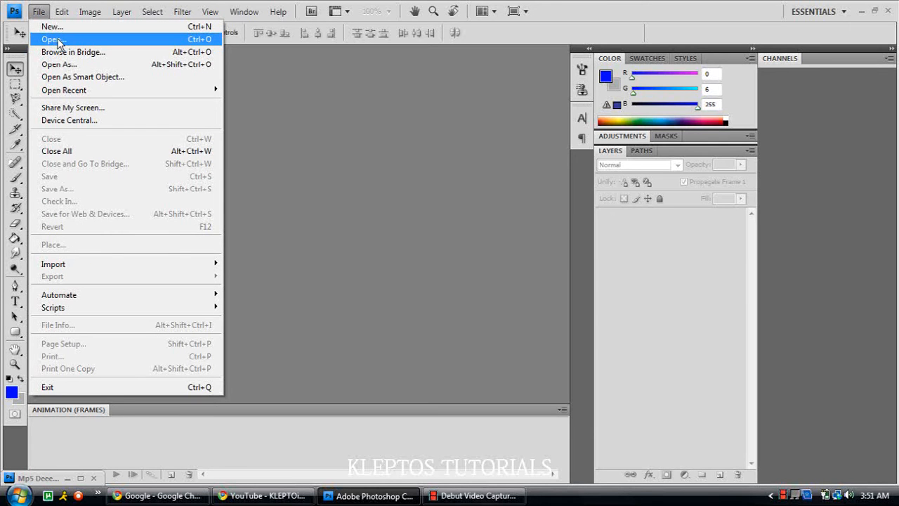
{"action": "left_click", "coordinate": [52, 27]}
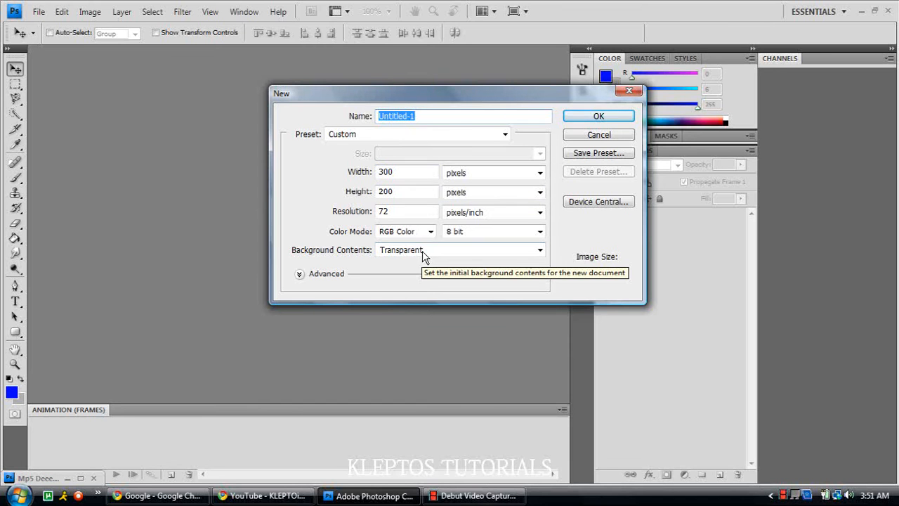
{"action": "key", "text": "Return"}
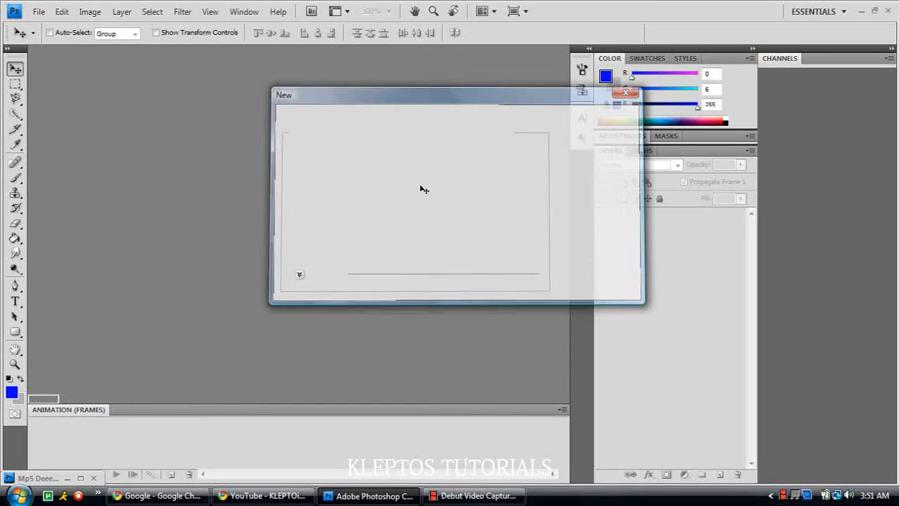
- Fill the empty Layer 1 with blue (RGB 0, 6, 255) using the Paint Bucket tool
{"action": "left_click", "coordinate": [14, 363]}
{"action": "left_click", "coordinate": [211, 284]}
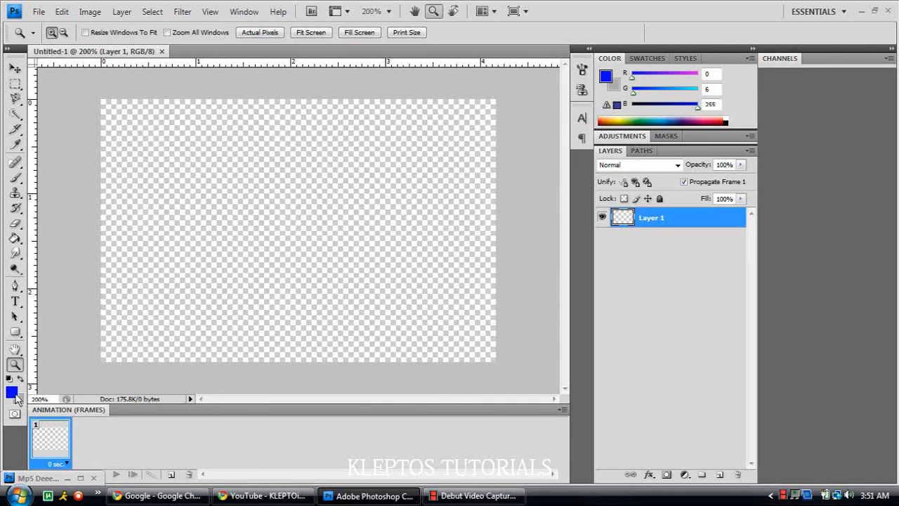
{"action": "left_click", "coordinate": [12, 392]}
{"action": "left_click", "coordinate": [687, 227]}
{"action": "left_click", "coordinate": [15, 238]}
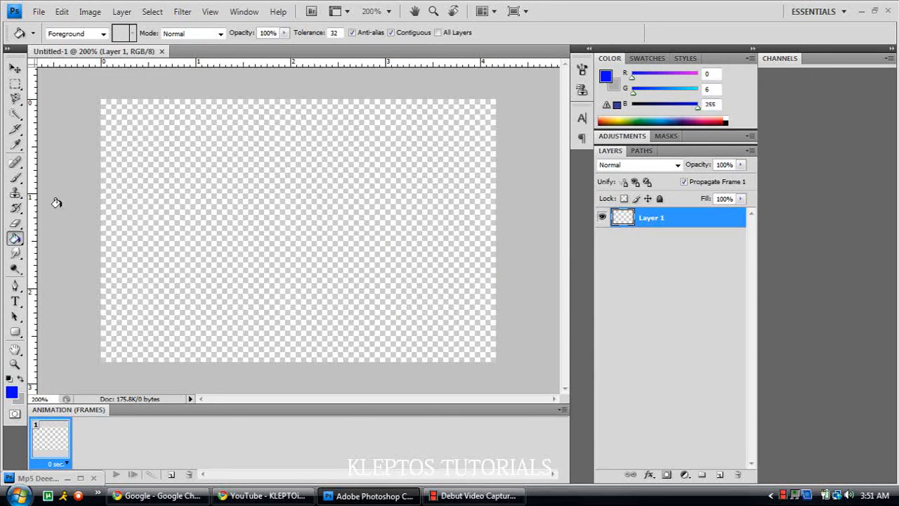
{"action": "left_click", "coordinate": [189, 207]}
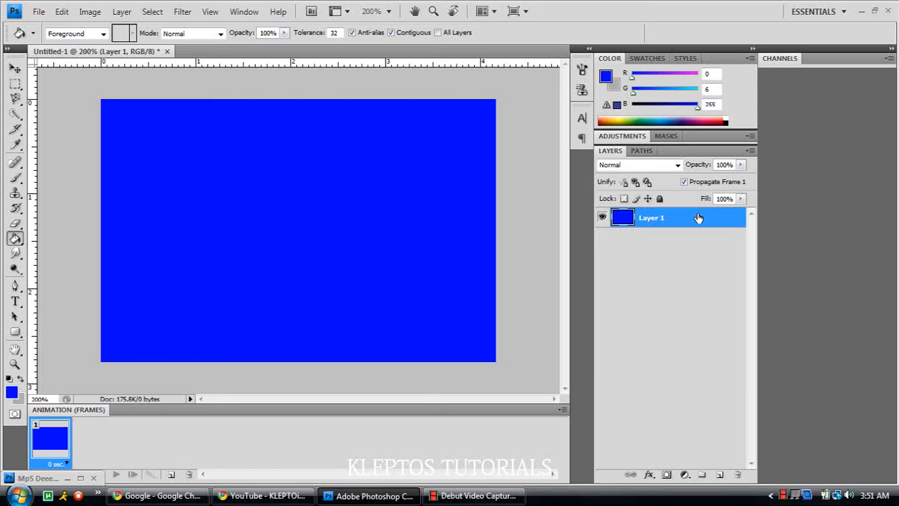
- Add an Inner Shadow to Layer 1, increasing its size and opacity to darken the edges around a blue centre
{"action": "double_click", "coordinate": [715, 218]}
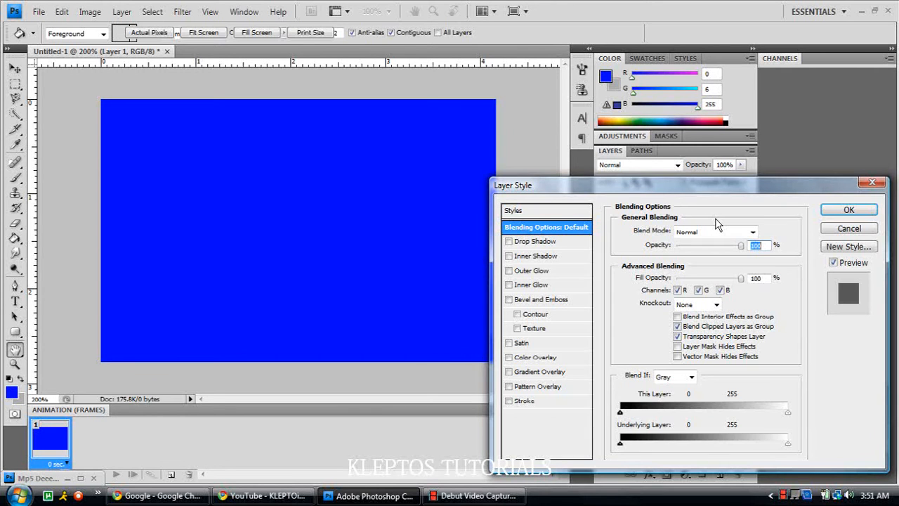
{"action": "left_click", "coordinate": [508, 255]}
{"action": "left_click", "coordinate": [530, 257]}
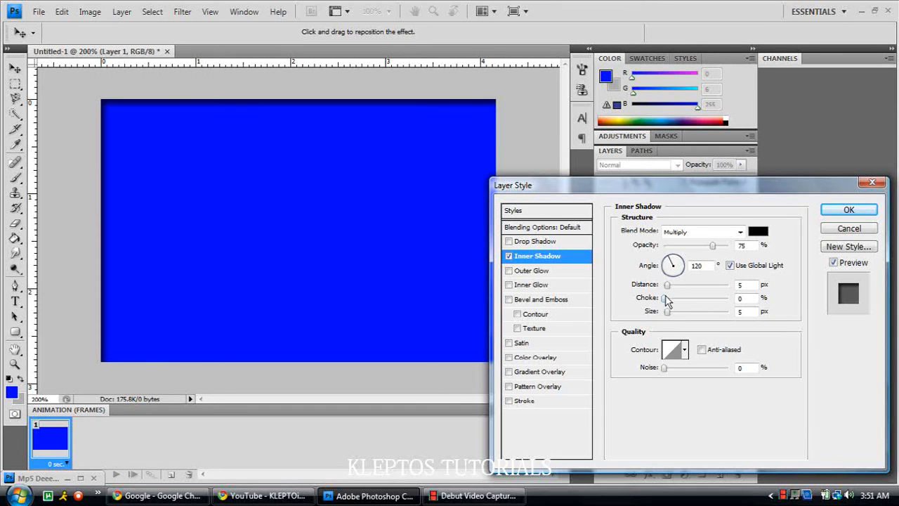
{"action": "left_click_drag", "start_coordinate": [667, 312], "coordinate": [688, 299]}
{"action": "left_click_drag", "start_coordinate": [713, 246], "coordinate": [722, 251]}
{"action": "key", "text": "Return"}
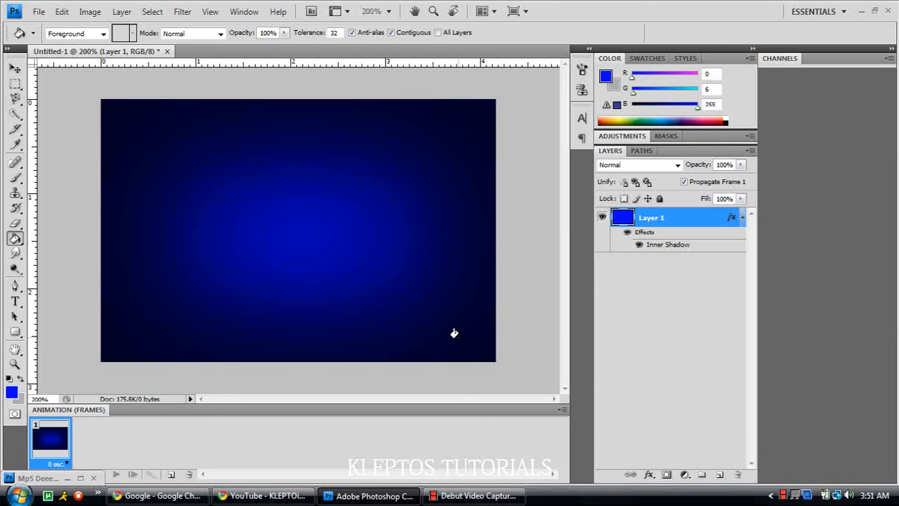
{"action": "left_click", "coordinate": [14, 363]}
{"action": "right_click", "coordinate": [212, 284]}
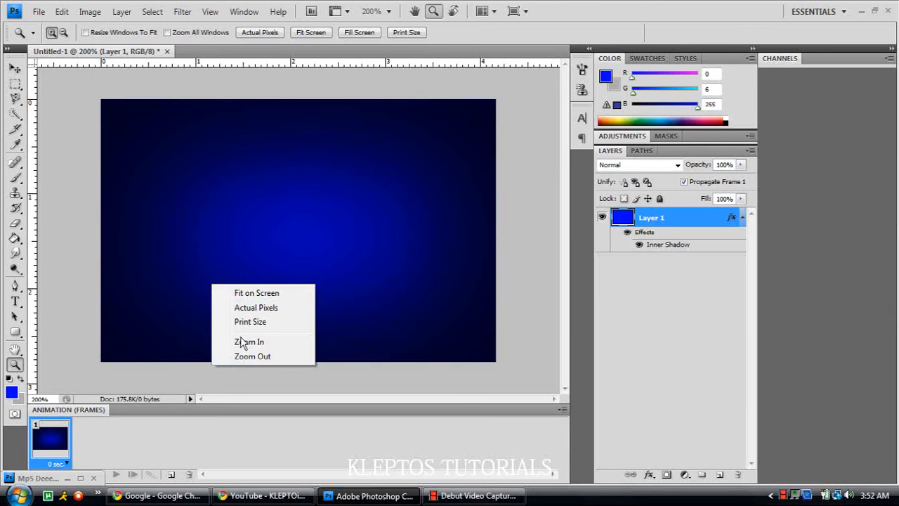
{"action": "left_click", "coordinate": [243, 356]}
{"action": "left_click_drag", "start_coordinate": [280, 226], "coordinate": [340, 232]}
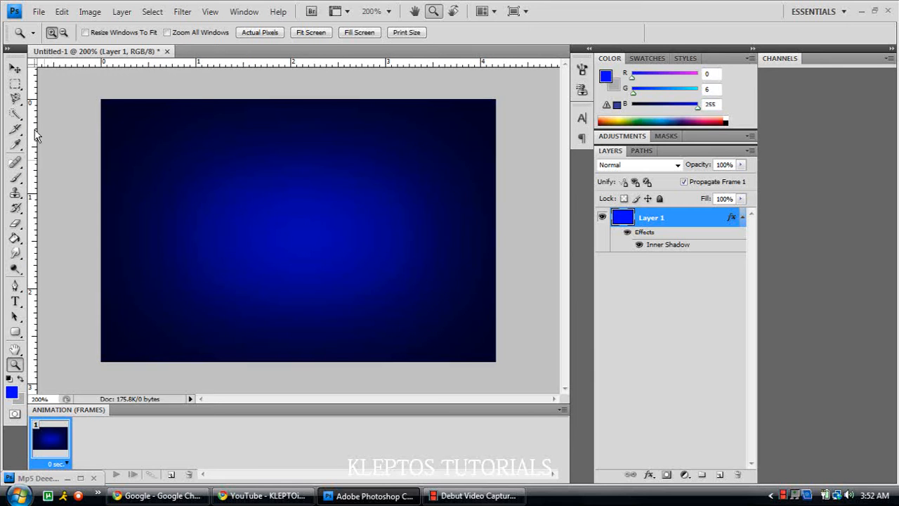
- Open the image Mp5 Deeep.png from the Desktop
{"action": "left_click", "coordinate": [39, 11]}
{"action": "left_click", "coordinate": [52, 40]}
{"action": "type", "text": "mp"}
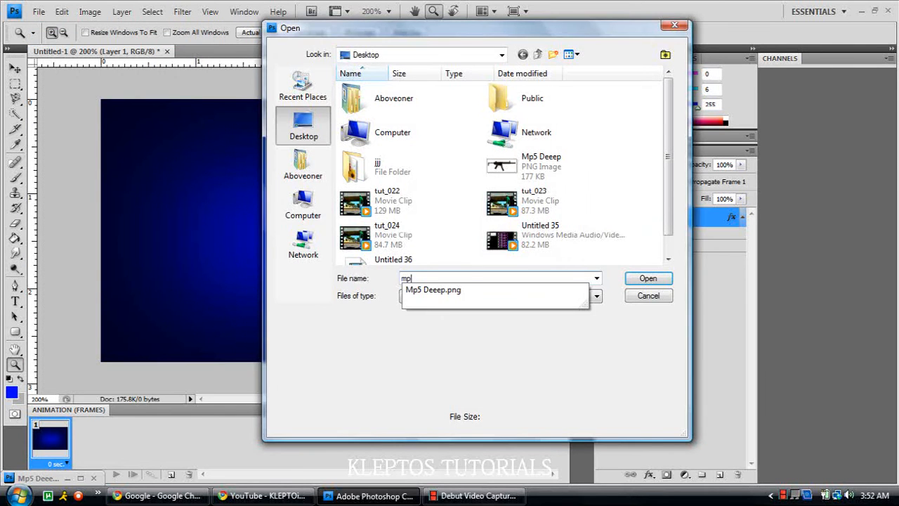
{"action": "key", "text": "Down"}
{"action": "key", "text": "Return"}
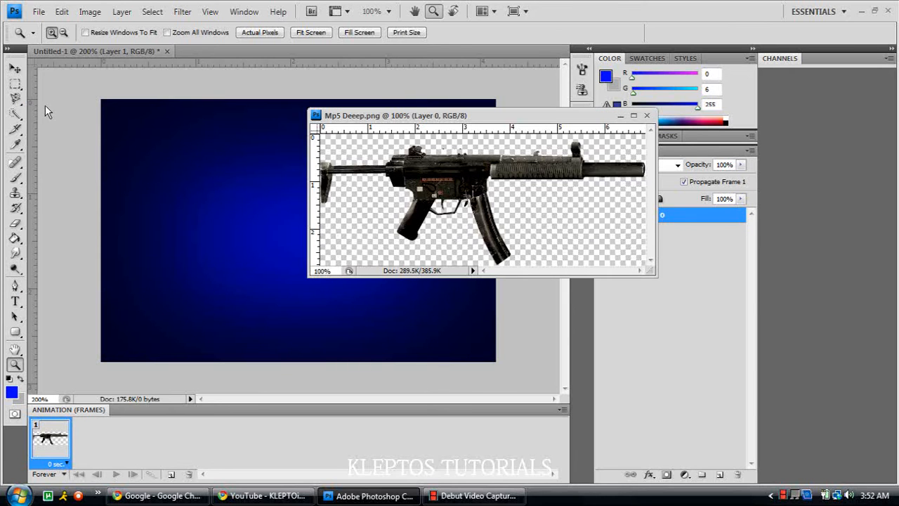
- Copy the gun image into the blue Untitled-1 document with the Move tool and minimize the source image's window
{"action": "left_click", "coordinate": [15, 68]}
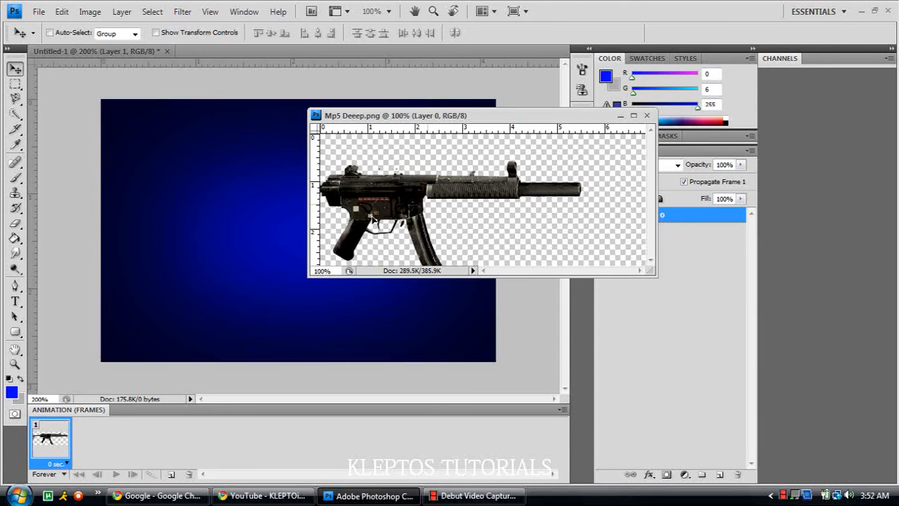
{"action": "left_click_drag", "start_coordinate": [476, 184], "coordinate": [267, 233]}
{"action": "left_click", "coordinate": [620, 116]}
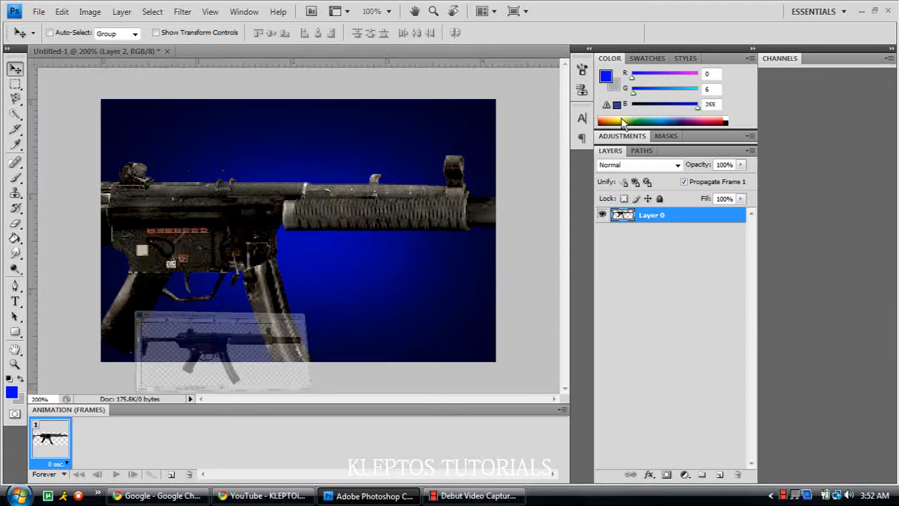
- Scale the gun layer to about 43.8% width and 52.4% height and place it near the middle of the canvas
{"action": "key", "text": "ctrl+t"}
{"action": "left_click_drag", "start_coordinate": [172, 189], "coordinate": [469, 243]}
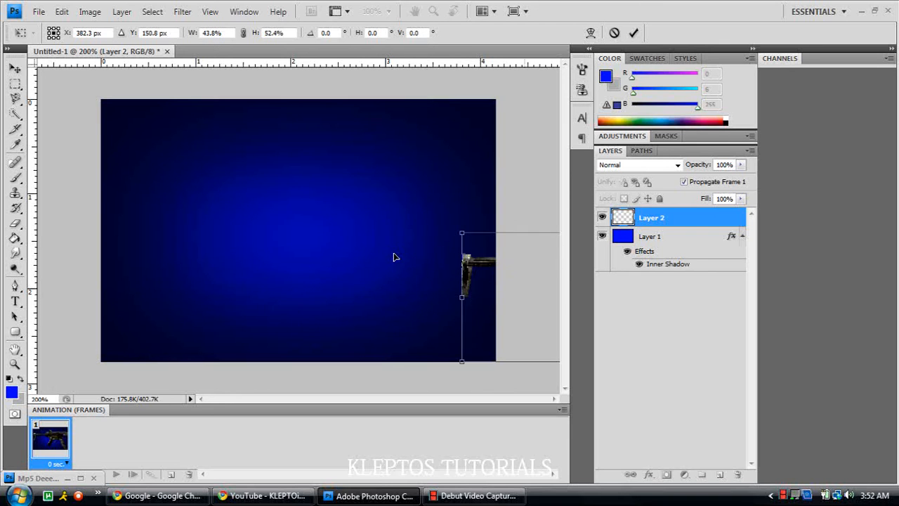
{"action": "left_click_drag", "start_coordinate": [526, 295], "coordinate": [235, 248]}
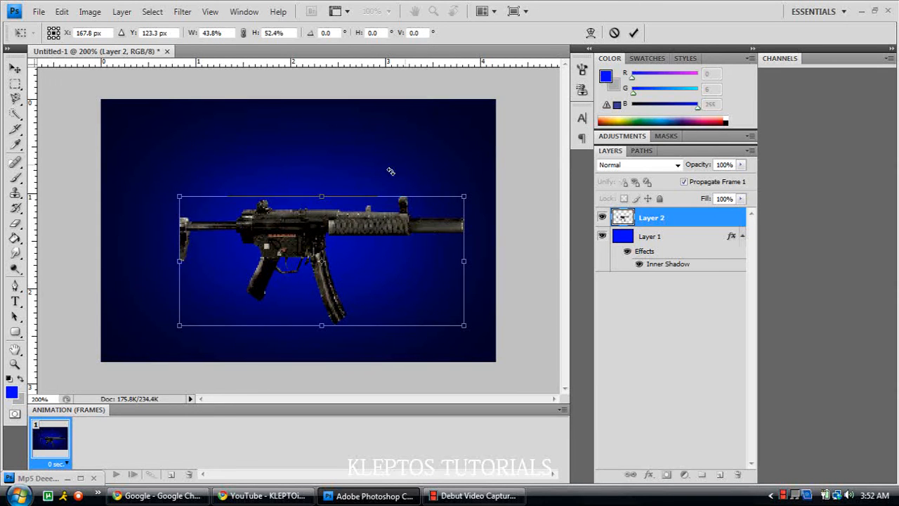
- Rotate the gun to about -26.5° with its muzzle pointing up, keep it near the canvas centre, and apply the transform
{"action": "left_click_drag", "start_coordinate": [480, 187], "coordinate": [430, 140]}
{"action": "left_click_drag", "start_coordinate": [381, 214], "coordinate": [382, 191]}
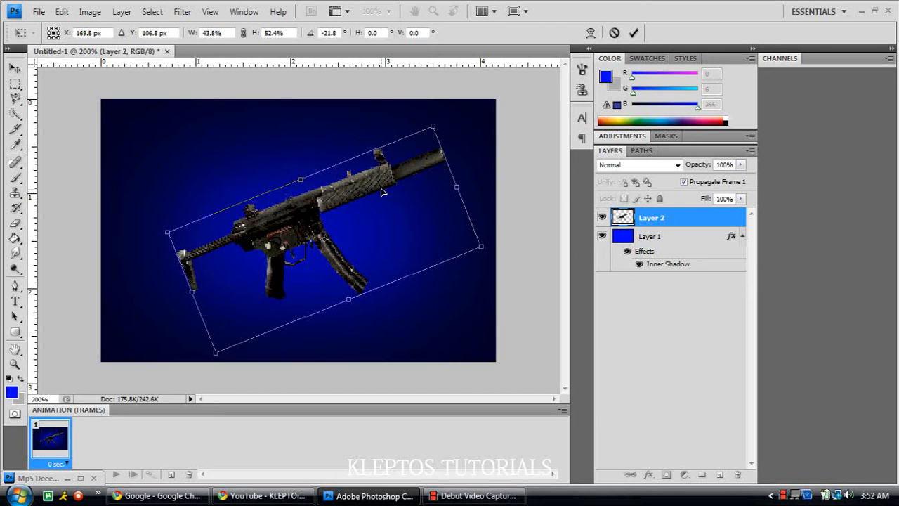
{"action": "left_click_drag", "start_coordinate": [330, 201], "coordinate": [324, 205]}
{"action": "left_click_drag", "start_coordinate": [483, 251], "coordinate": [484, 237]}
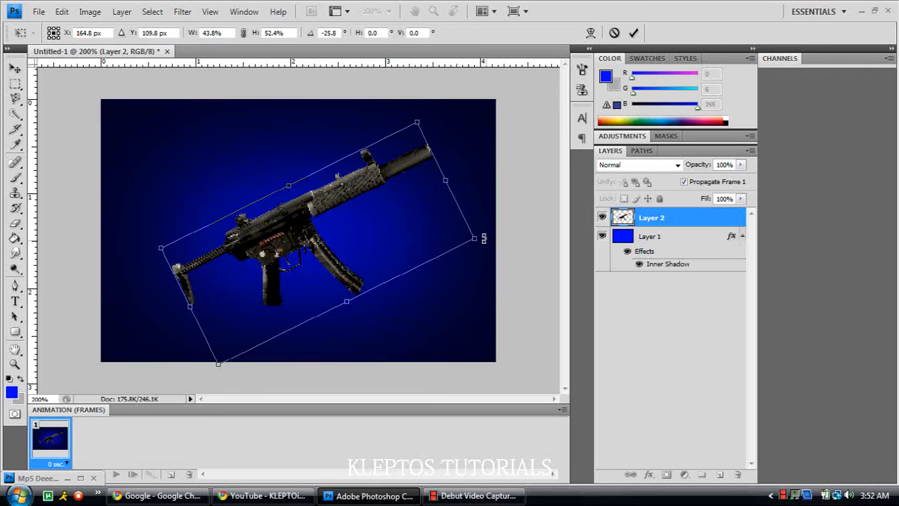
{"action": "left_click_drag", "start_coordinate": [371, 202], "coordinate": [370, 212]}
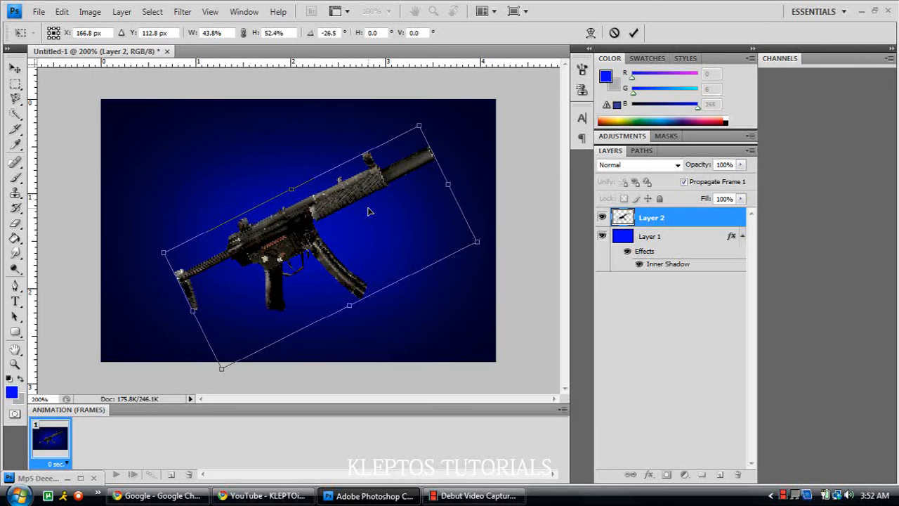
{"action": "key", "text": "Return"}
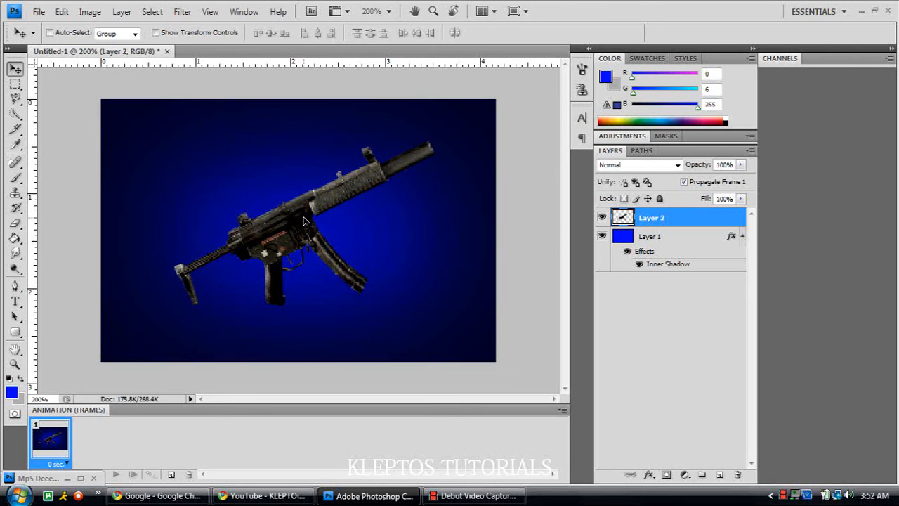
- Enlarge the gun layer to about 105.5% width and 109.4% height, and shift it slightly upward on the canvas
{"action": "left_click", "coordinate": [15, 364]}
{"action": "right_click", "coordinate": [304, 240]}
{"action": "left_click", "coordinate": [341, 316]}
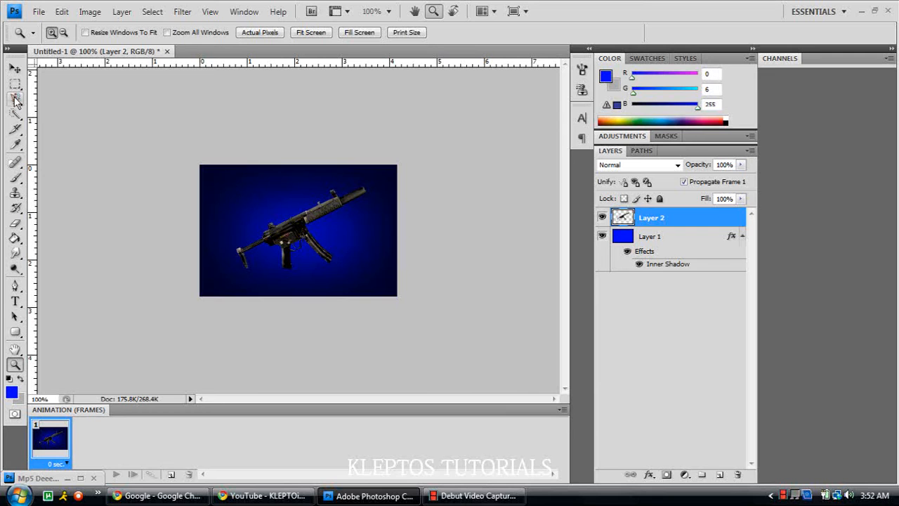
{"action": "key", "text": "ctrl+t"}
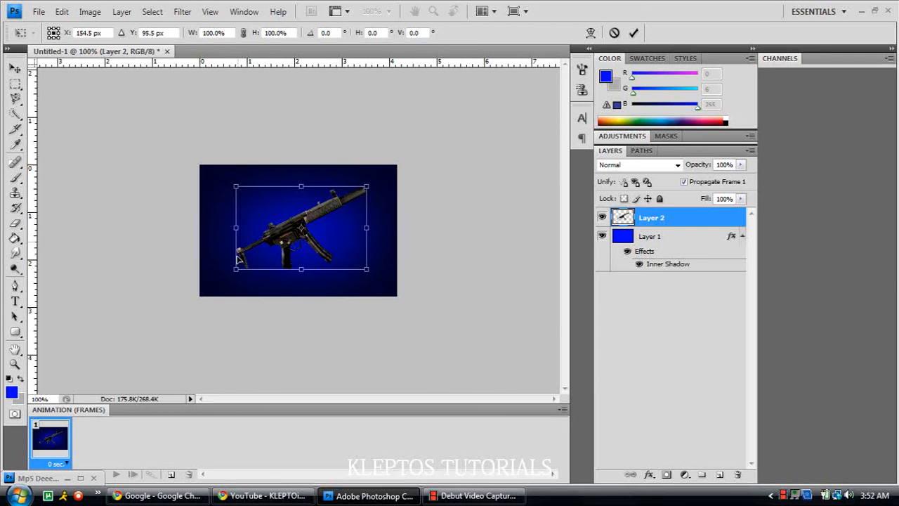
{"action": "left_click_drag", "start_coordinate": [234, 273], "coordinate": [227, 274]}
{"action": "key", "text": "Return"}
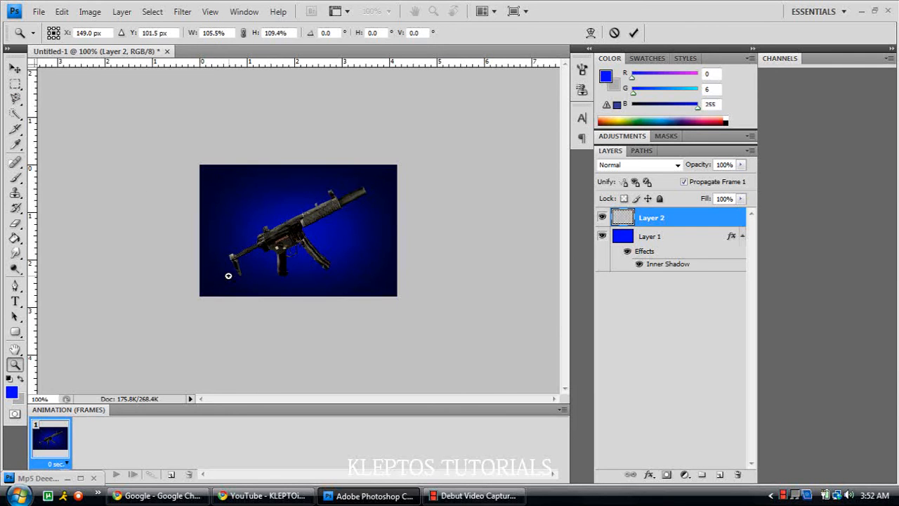
{"action": "left_click", "coordinate": [15, 68]}
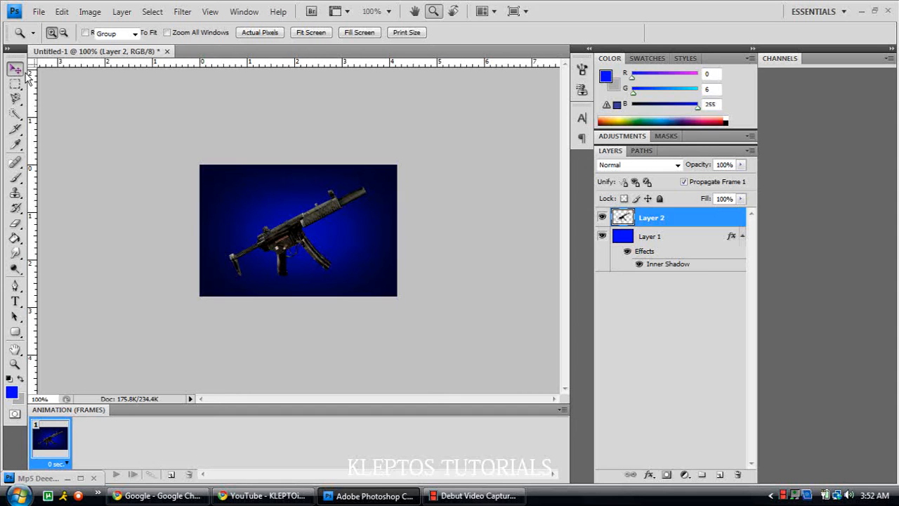
{"action": "key", "text": "ctrl+z"}
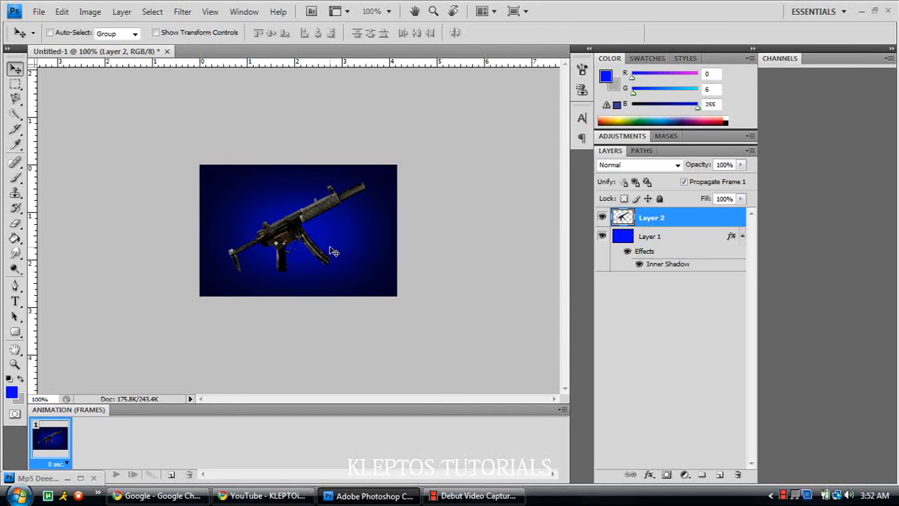
- Rotate the gun layer clockwise by about 5° and apply the transform
{"action": "key", "text": "ctrl+t"}
{"action": "left_click_drag", "start_coordinate": [375, 172], "coordinate": [381, 184]}
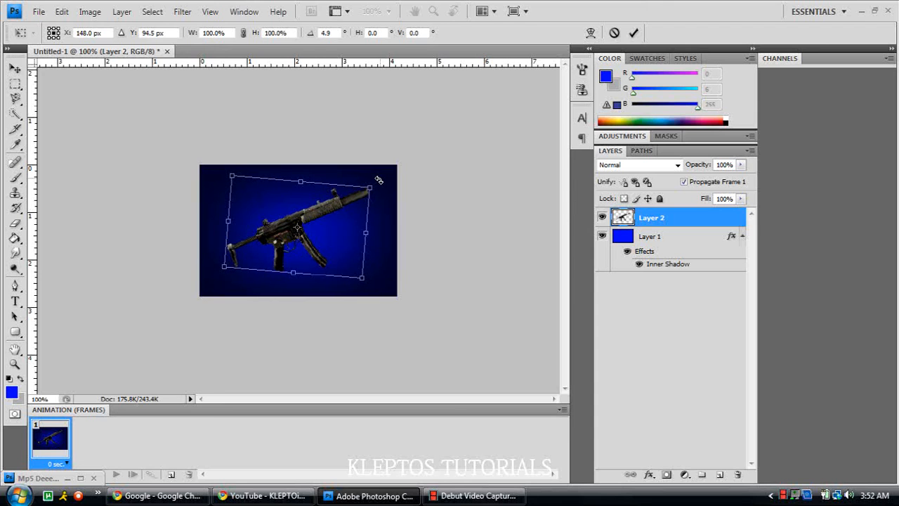
{"action": "key", "text": "Return"}
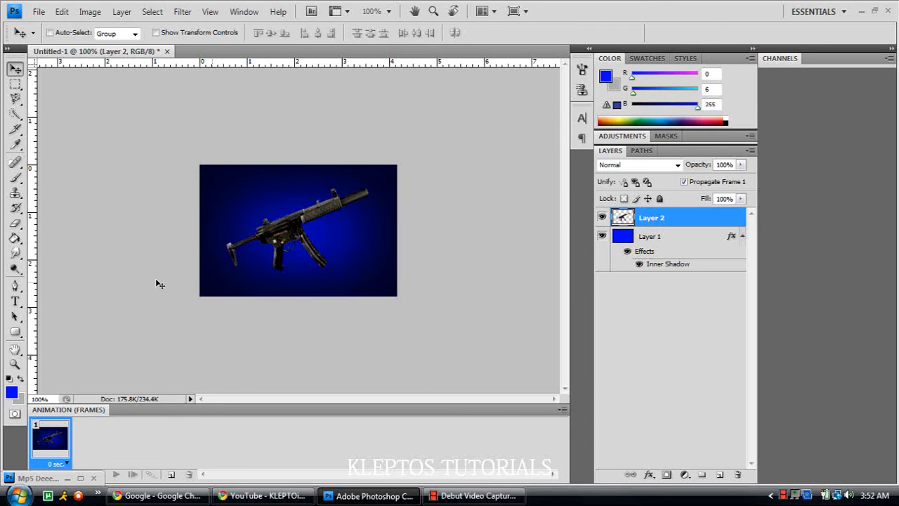
- Set the foreground colour to white (#ffffff) and activate the Brush tool
{"action": "left_click", "coordinate": [15, 363]}
{"action": "left_click", "coordinate": [302, 234]}
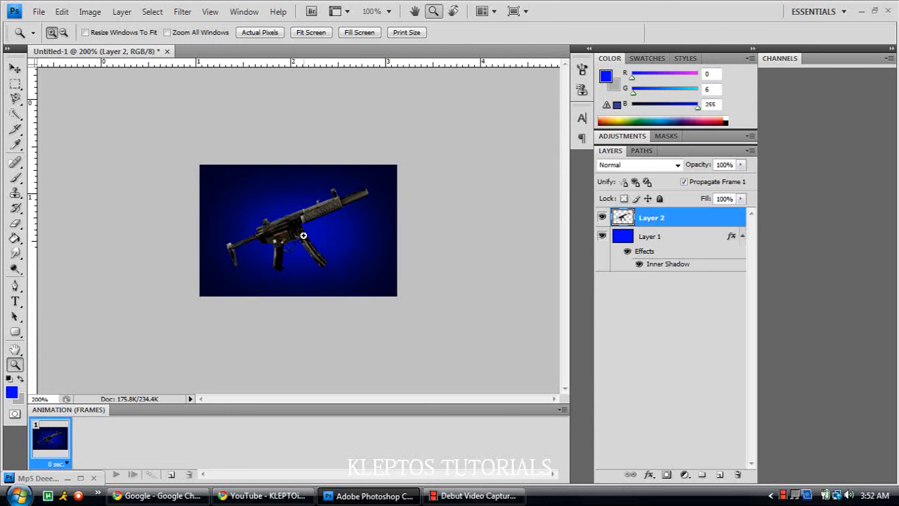
{"action": "left_click", "coordinate": [11, 392]}
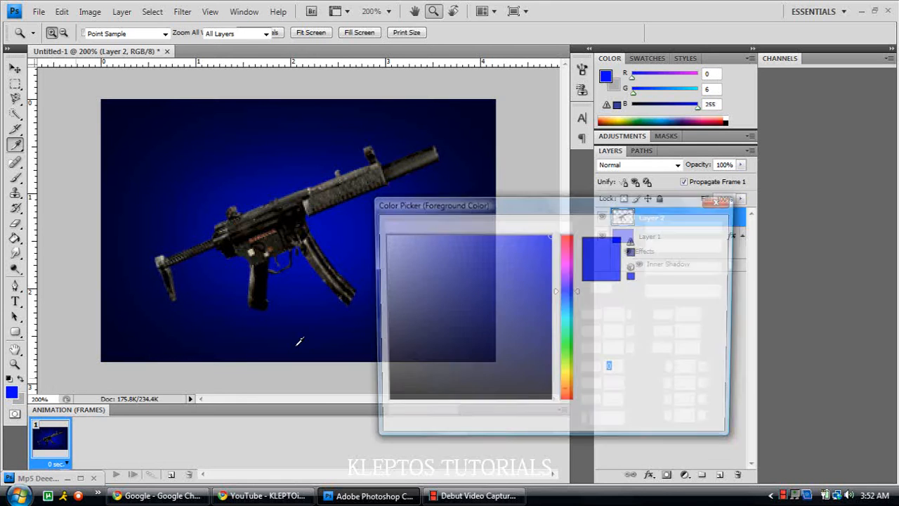
{"action": "left_click_drag", "start_coordinate": [392, 220], "coordinate": [364, 189]}
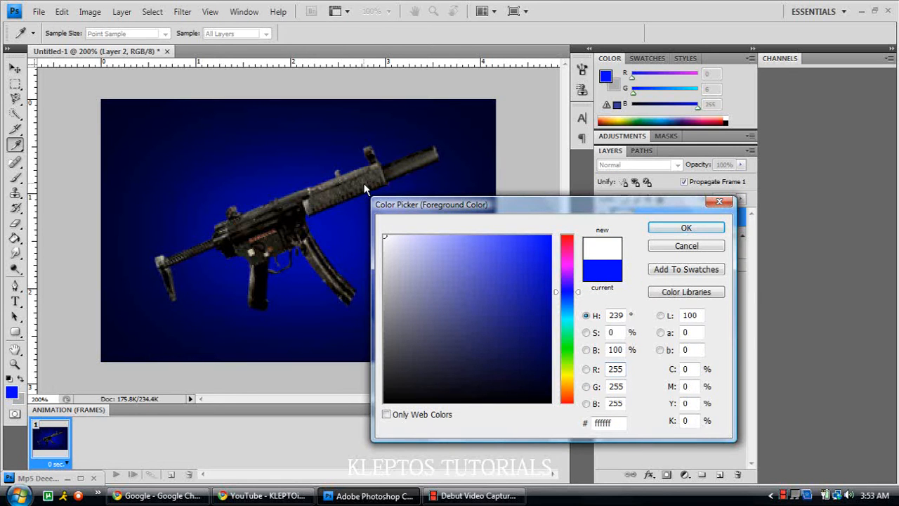
{"action": "key", "text": "Return"}
{"action": "left_click", "coordinate": [11, 392]}
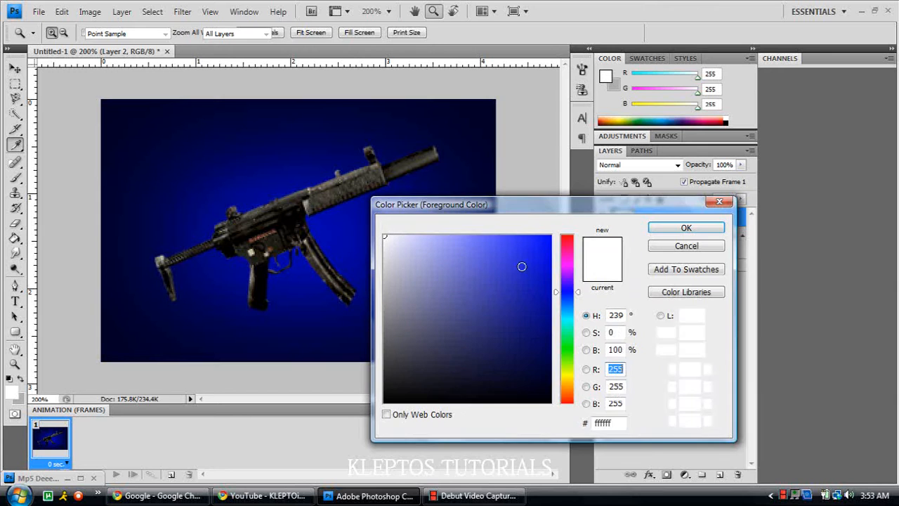
{"action": "mouse_move", "coordinate": [522, 266]}
{"action": "left_mouse_down"}
{"action": "mouse_move", "coordinate": [391, 239]}
{"action": "mouse_move", "coordinate": [353, 211]}
{"action": "left_mouse_up"}
{"action": "key", "text": "Return"}
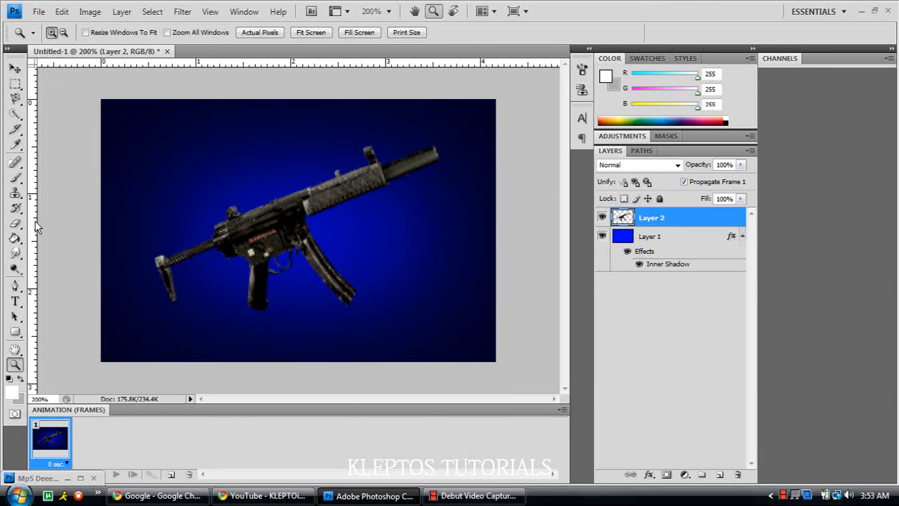
{"action": "left_click", "coordinate": [15, 179]}
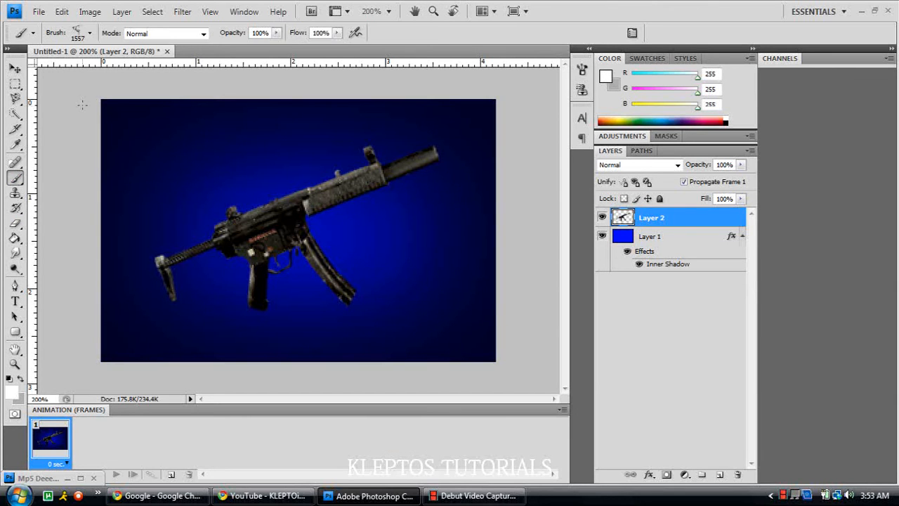
- Replace the current brush set with the Calligraphic Brushes, choose the upright 28 px tip and reduce its diameter to 8 px
{"action": "left_click", "coordinate": [79, 38]}
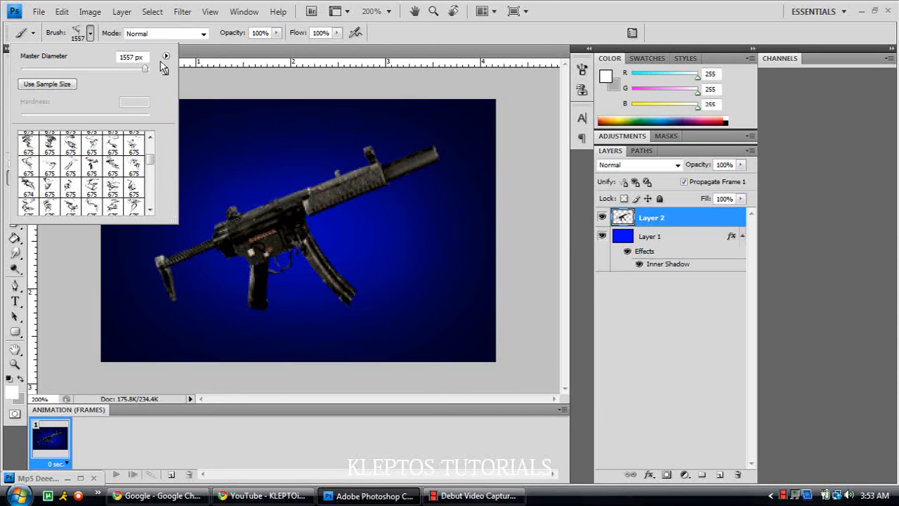
{"action": "left_click", "coordinate": [166, 55]}
{"action": "left_click", "coordinate": [241, 296]}
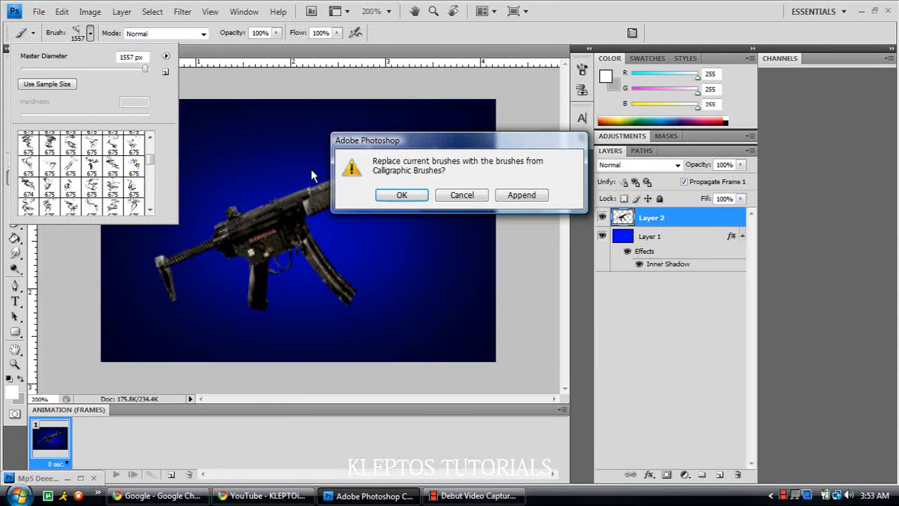
{"action": "left_click", "coordinate": [401, 195]}
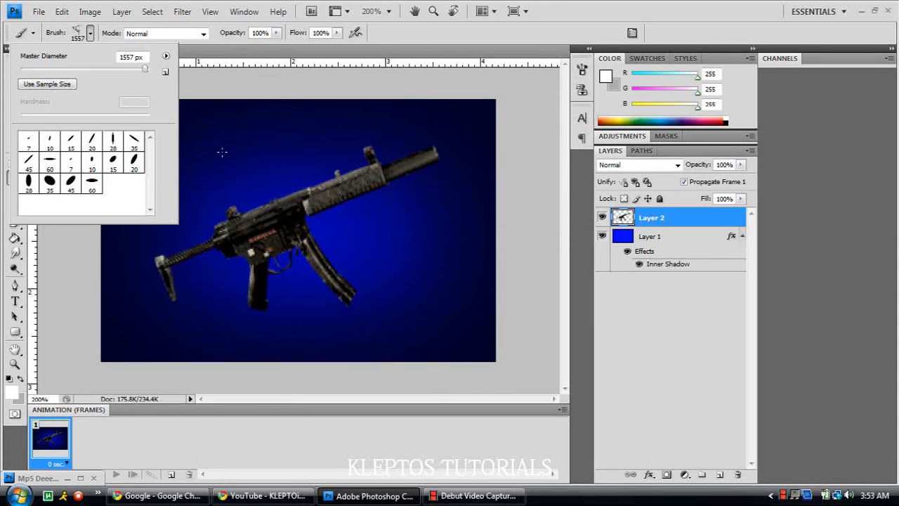
{"action": "left_click", "coordinate": [110, 143]}
{"action": "left_click_drag", "start_coordinate": [38, 73], "coordinate": [26, 73]}
{"action": "left_click", "coordinate": [208, 89]}
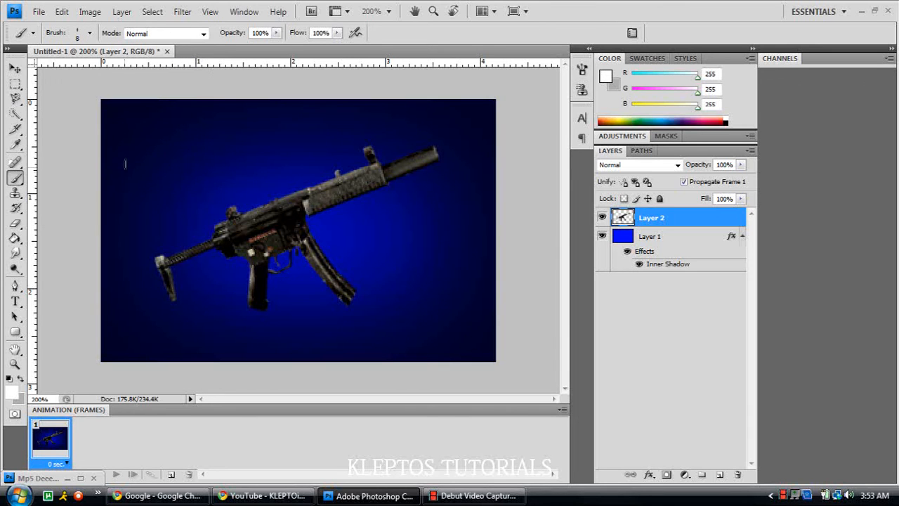
- Reduce the brush diameter to 4 px, testing the tip before and after with white strokes above the gun and undoing them
{"action": "mouse_move", "coordinate": [125, 164]}
{"action": "left_mouse_down"}
{"action": "mouse_move", "coordinate": [171, 142]}
{"action": "mouse_move", "coordinate": [187, 156]}
{"action": "left_mouse_up"}
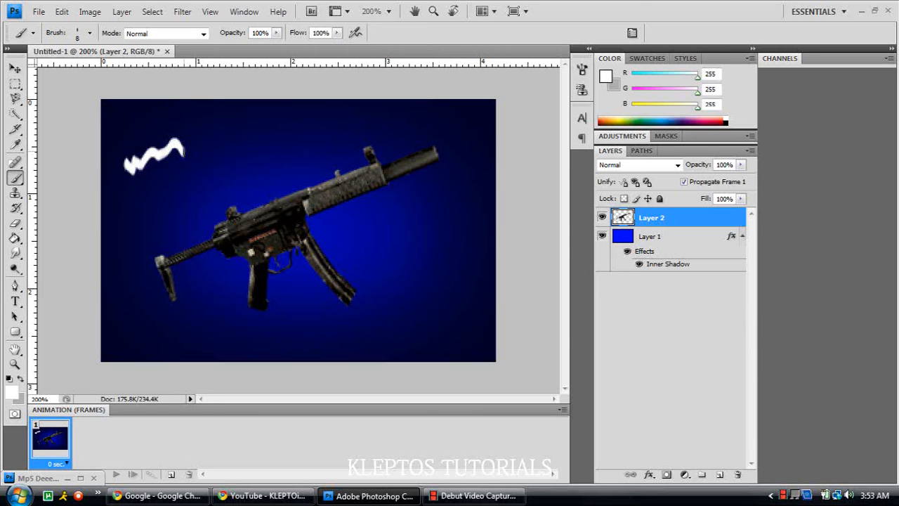
{"action": "key", "text": "ctrl+z"}
{"action": "left_click", "coordinate": [90, 32]}
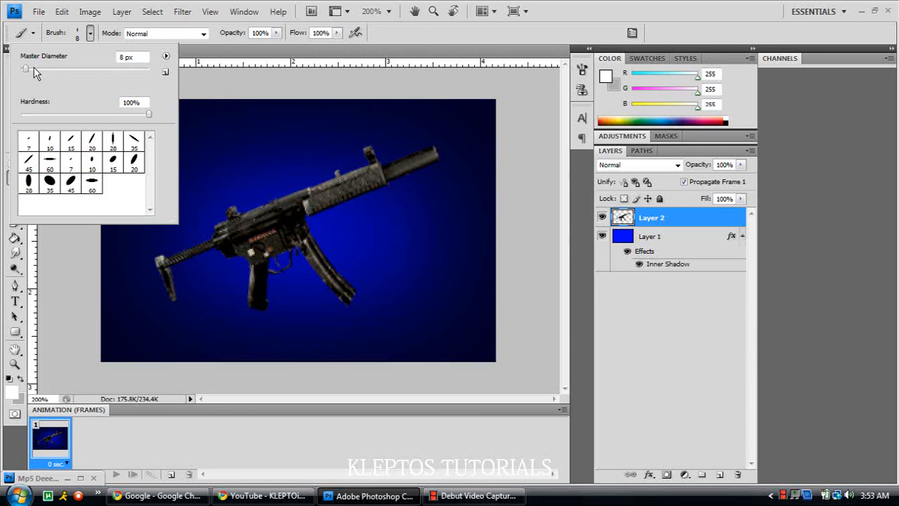
{"action": "left_click_drag", "start_coordinate": [26, 68], "coordinate": [25, 68]}
{"action": "key", "text": "Return"}
{"action": "mouse_move", "coordinate": [198, 167]}
{"action": "left_mouse_down"}
{"action": "mouse_move", "coordinate": [202, 153]}
{"action": "mouse_move", "coordinate": [250, 139]}
{"action": "left_mouse_up"}
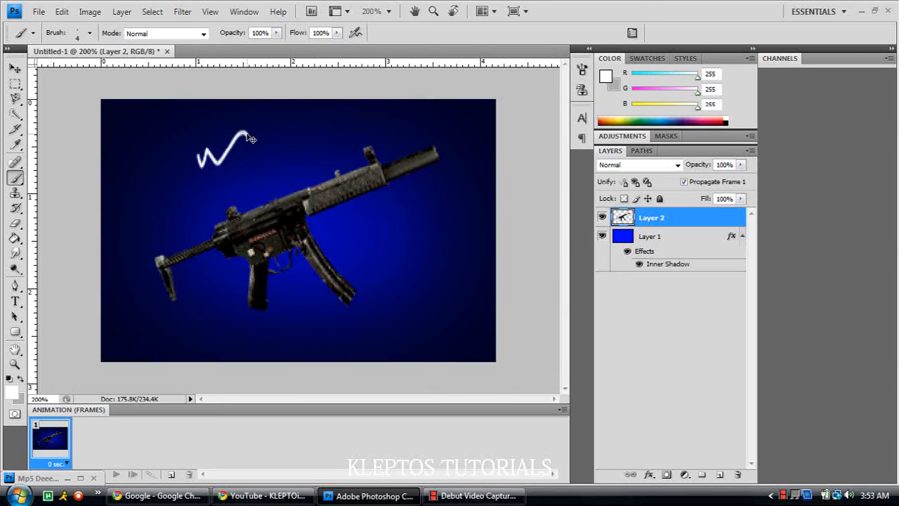
{"action": "key", "text": "ctrl+z"}
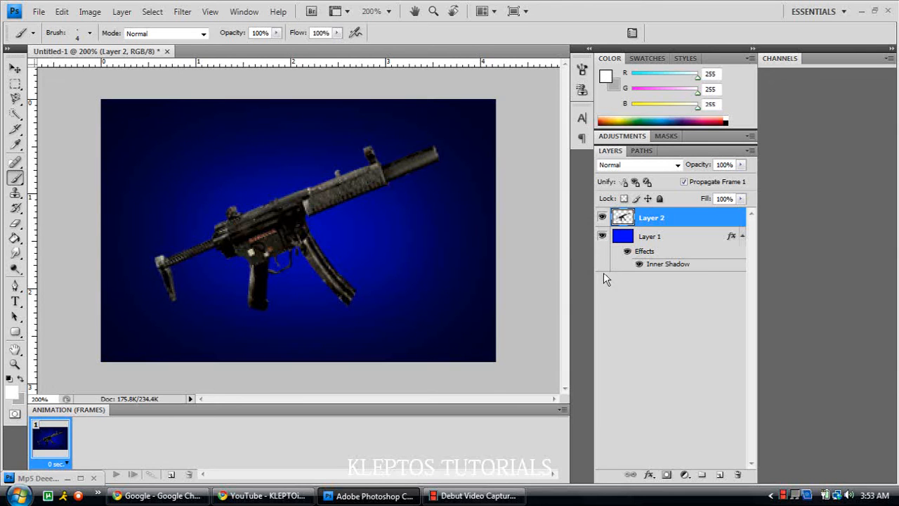
- Add a new layer and draw a wavy Pen path with curves swinging above and below the gun, from stock to muzzle
{"action": "left_click", "coordinate": [723, 475]}
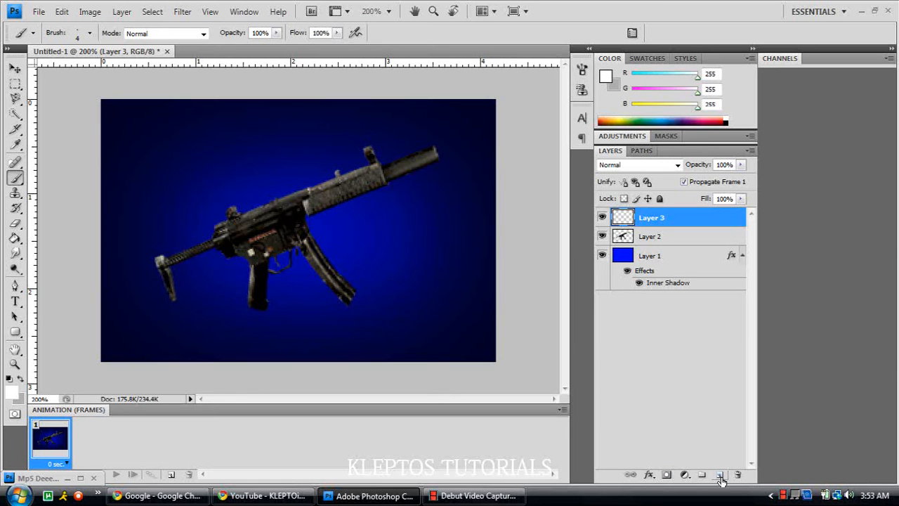
{"action": "left_click", "coordinate": [16, 285]}
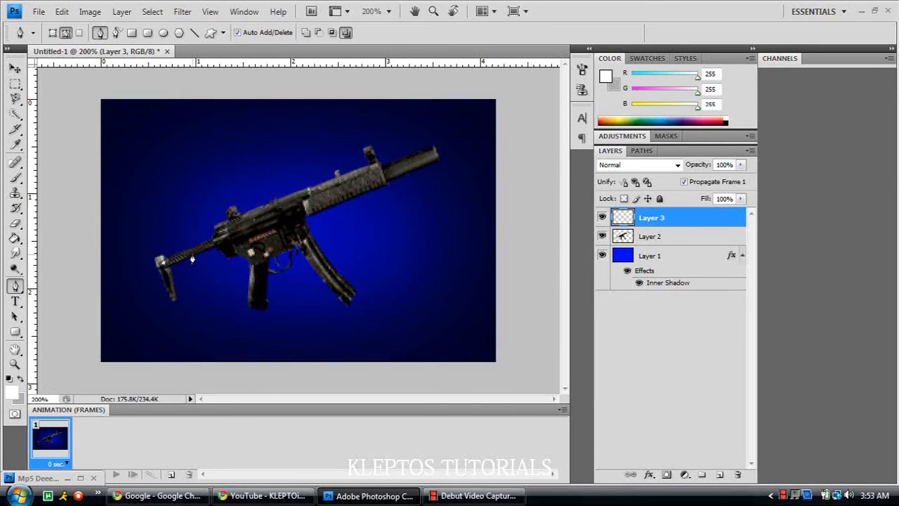
{"action": "left_click_drag", "start_coordinate": [191, 259], "coordinate": [214, 313]}
{"action": "left_click_drag", "start_coordinate": [246, 239], "coordinate": [241, 195]}
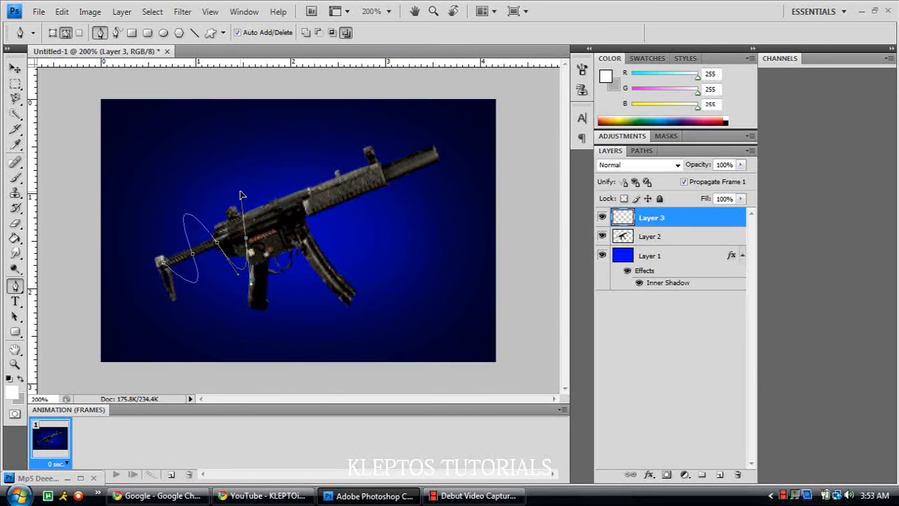
{"action": "left_click_drag", "start_coordinate": [274, 219], "coordinate": [283, 167]}
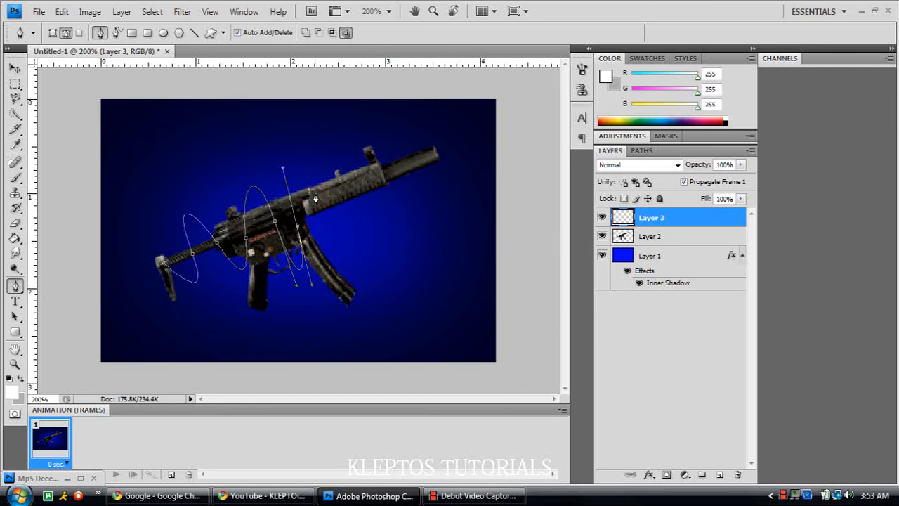
{"action": "left_click_drag", "start_coordinate": [313, 192], "coordinate": [339, 248]}
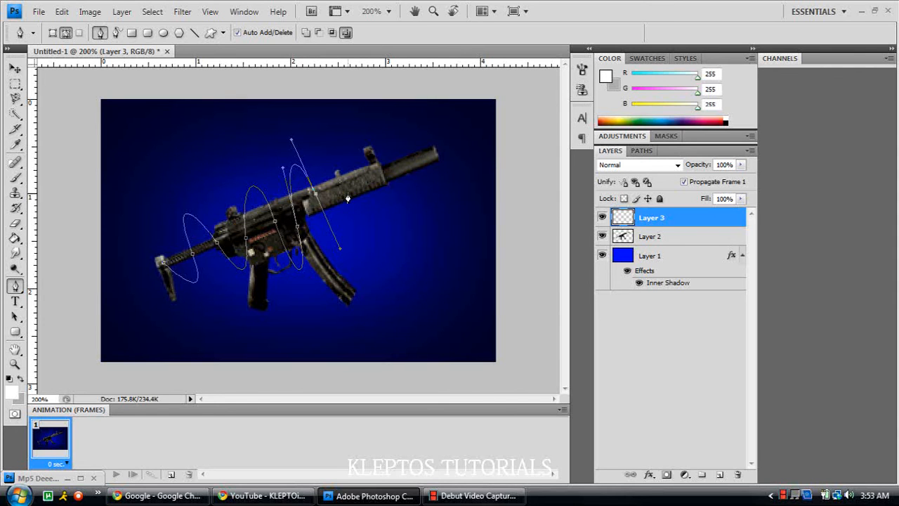
{"action": "left_click_drag", "start_coordinate": [348, 195], "coordinate": [386, 217]}
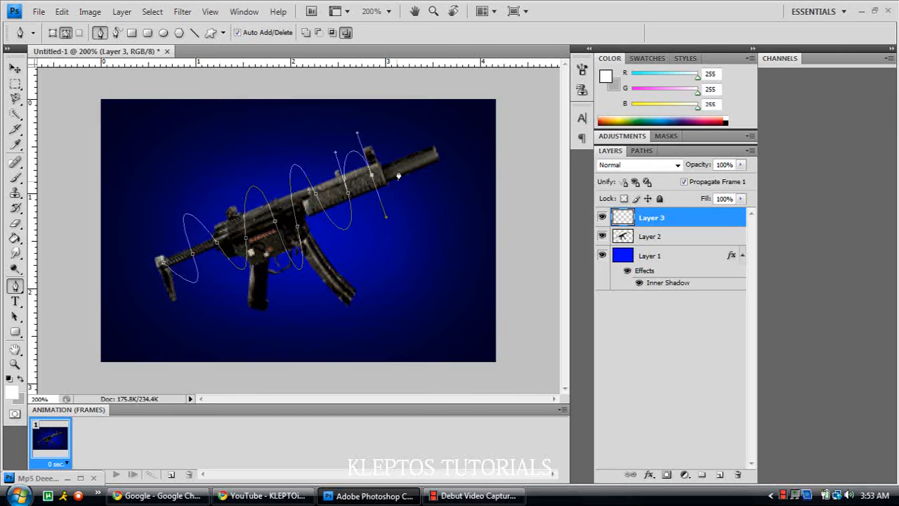
{"action": "left_click_drag", "start_coordinate": [398, 171], "coordinate": [388, 136]}
{"action": "left_click_drag", "start_coordinate": [421, 160], "coordinate": [430, 190]}
{"action": "left_click_drag", "start_coordinate": [434, 163], "coordinate": [429, 140]}
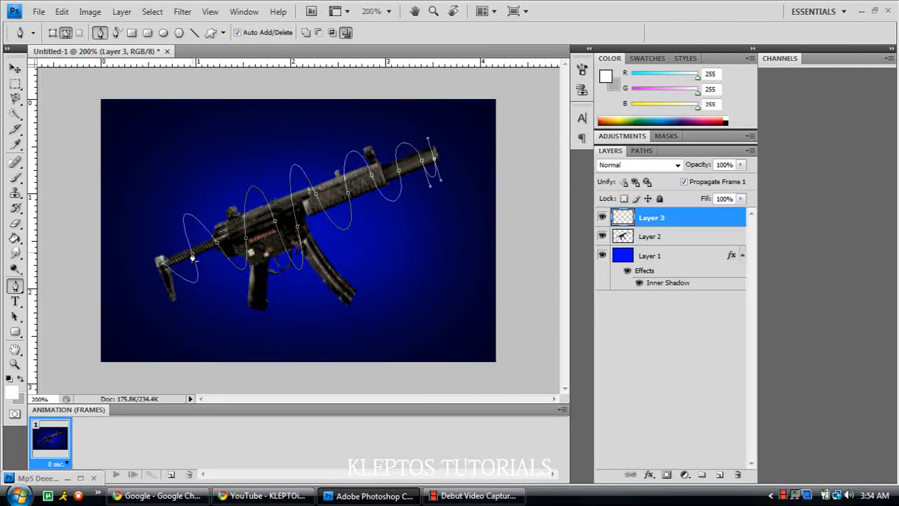
- Stroke the wavy path with the Brush and Simulate Pressure enabled, and dismiss the path outline
{"action": "right_click", "coordinate": [193, 260]}
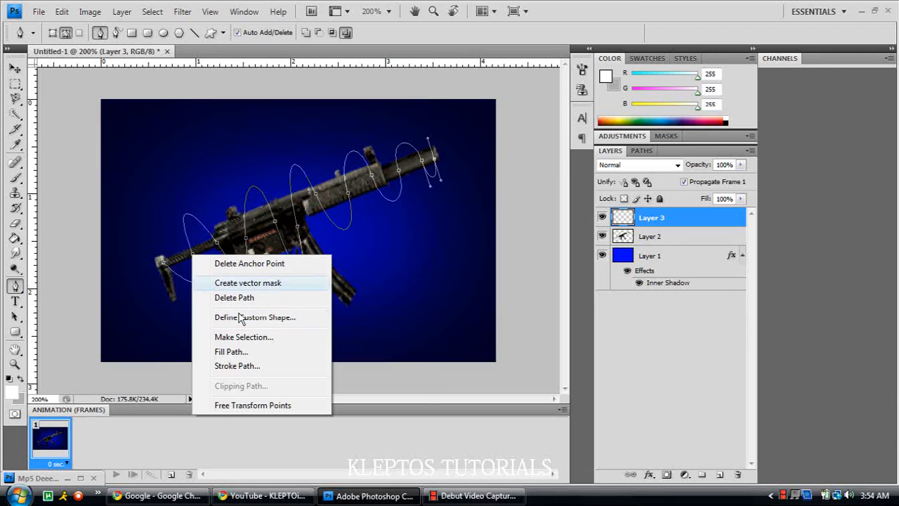
{"action": "left_click", "coordinate": [249, 368]}
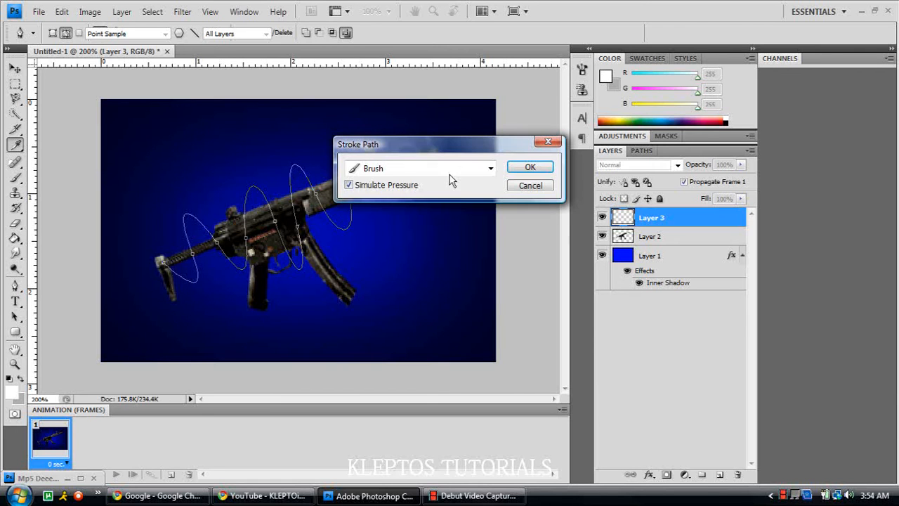
{"action": "left_click", "coordinate": [489, 170]}
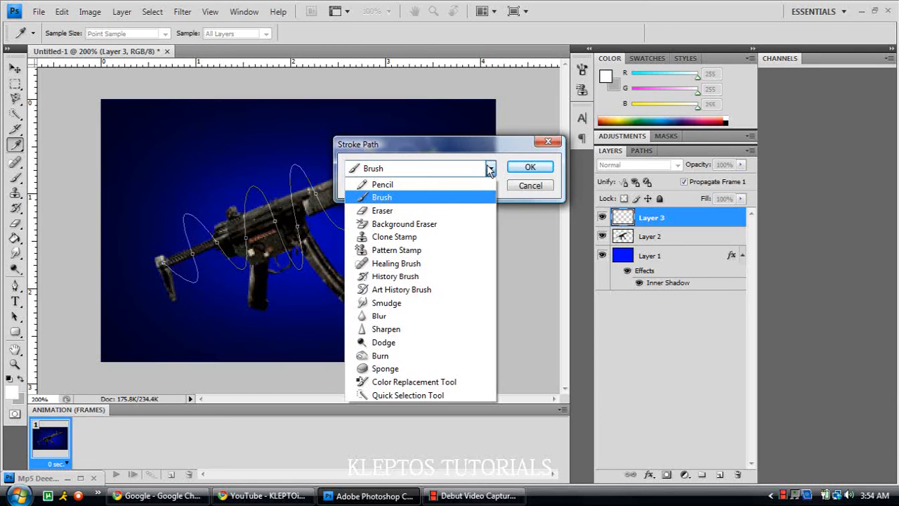
{"action": "left_click", "coordinate": [465, 196]}
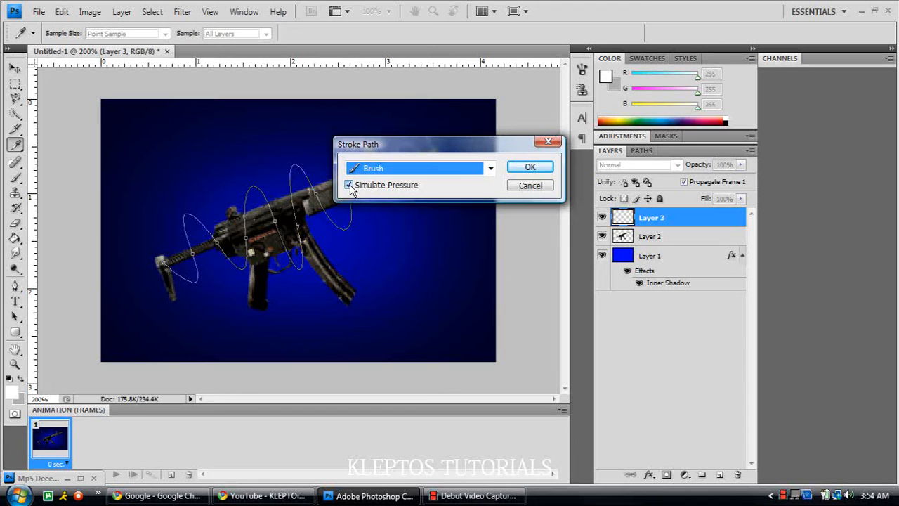
{"action": "left_click", "coordinate": [530, 167]}
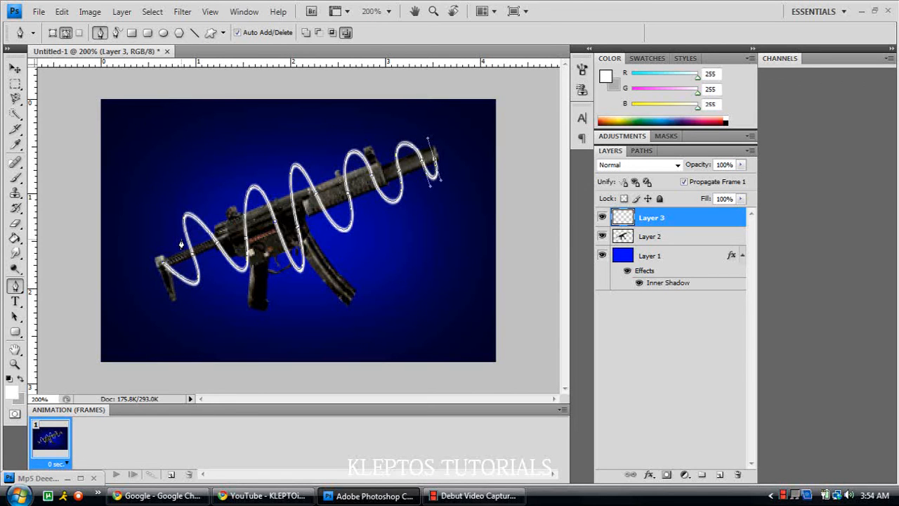
{"action": "key", "text": "Return"}
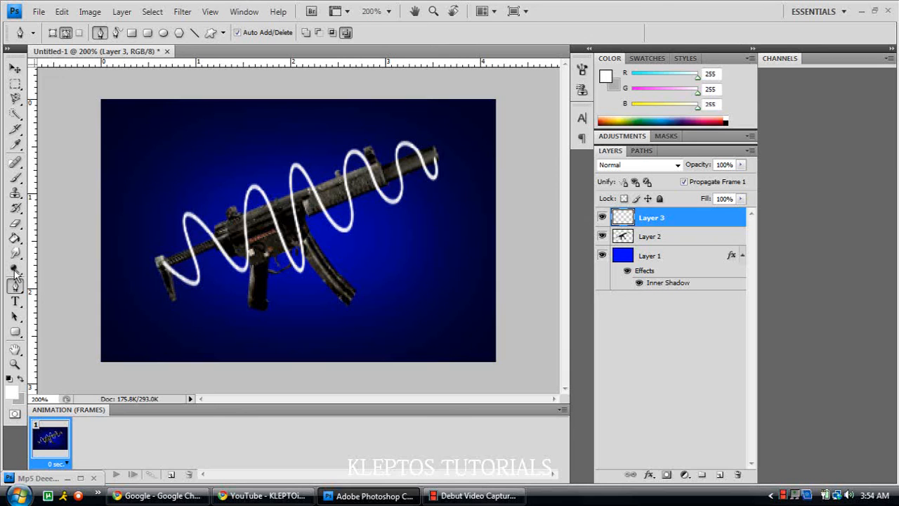
- Try erasing the start of the white line at the gun stock, and set the background colour to black
{"action": "left_click", "coordinate": [15, 223]}
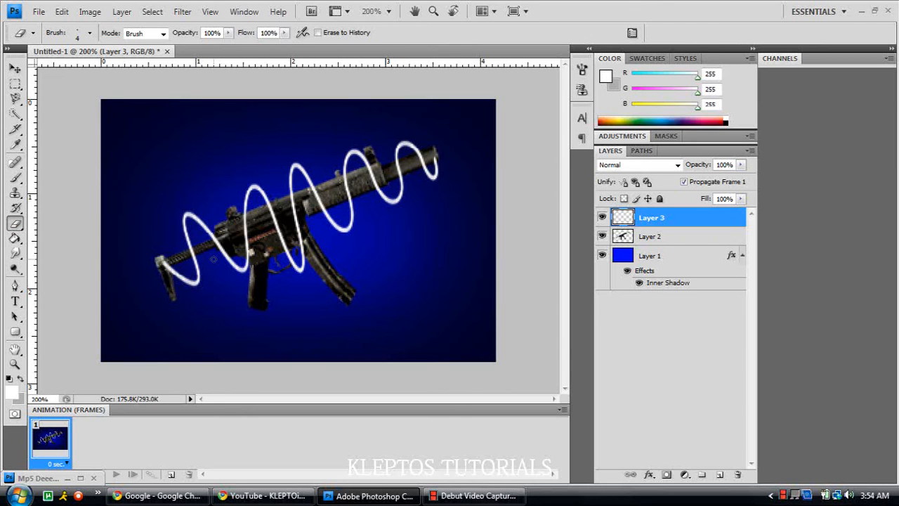
{"action": "left_click_drag", "start_coordinate": [165, 260], "coordinate": [167, 269]}
{"action": "left_click", "coordinate": [15, 395]}
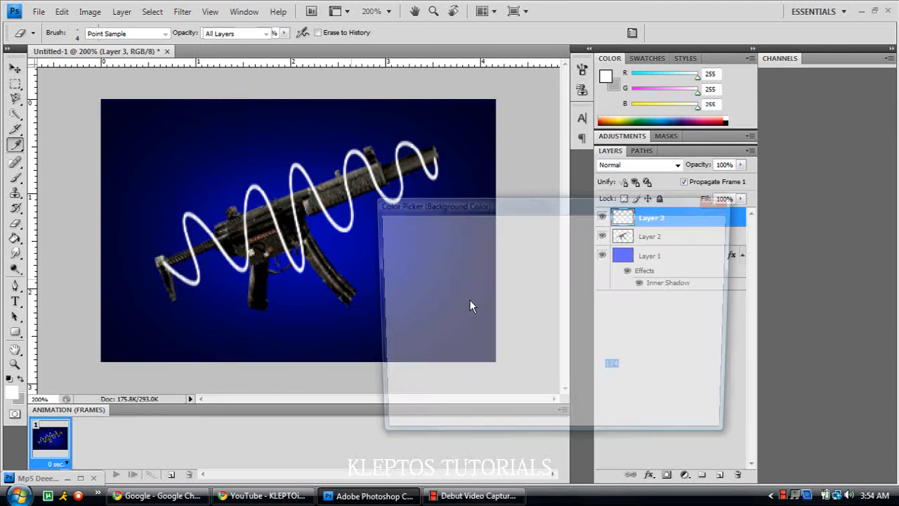
{"action": "left_click_drag", "start_coordinate": [469, 302], "coordinate": [302, 482]}
{"action": "key", "text": "Return"}
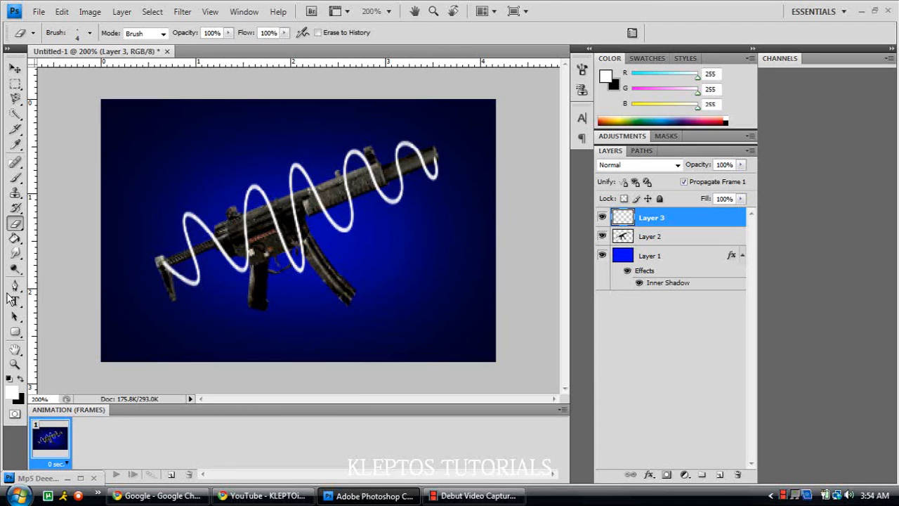
- Swap the foreground and background colours, and undo a trial black brush stroke over the line's start at the gun stock
{"action": "left_click", "coordinate": [15, 177]}
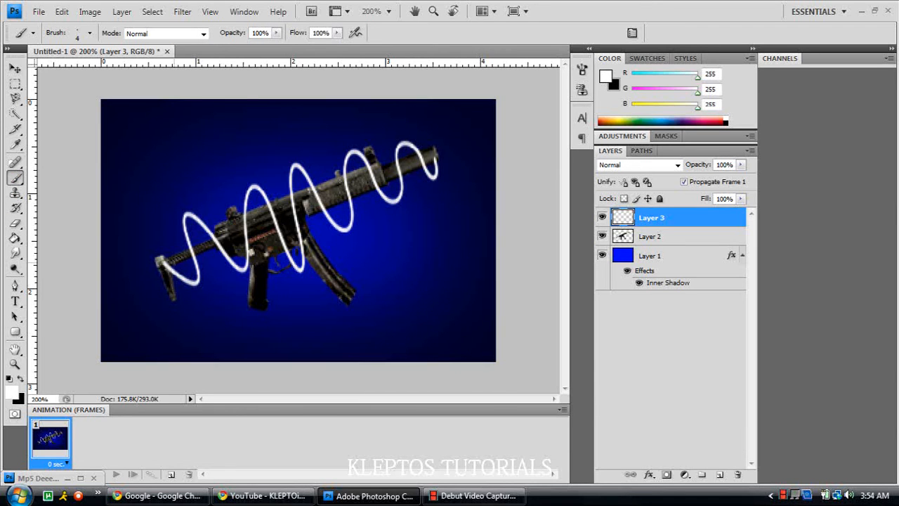
{"action": "left_click_drag", "start_coordinate": [169, 260], "coordinate": [162, 271]}
{"action": "left_click", "coordinate": [21, 379]}
{"action": "left_click_drag", "start_coordinate": [167, 267], "coordinate": [164, 263]}
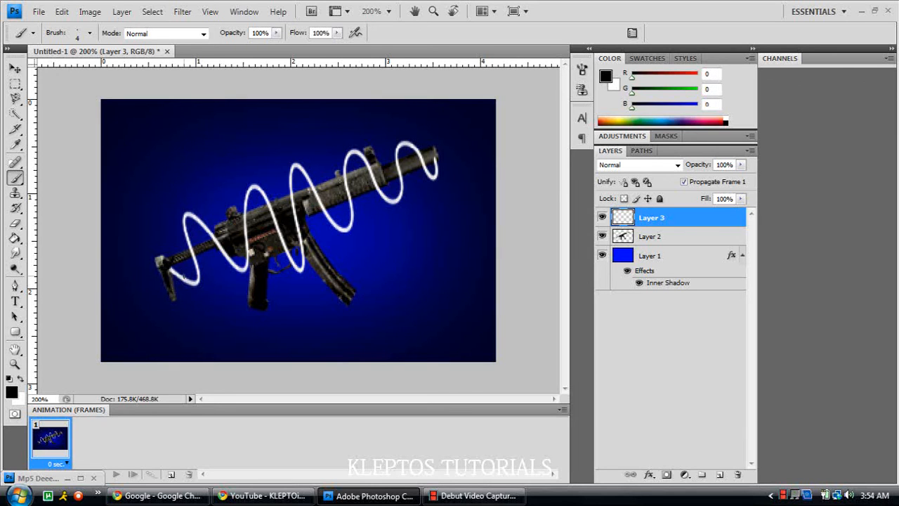
{"action": "key", "text": "ctrl+z"}
- Lower the Eraser's hardness and erase alternate crossings of the white line over the gun so it seems to coil around it
{"action": "left_click", "coordinate": [17, 223]}
{"action": "left_click", "coordinate": [90, 33]}
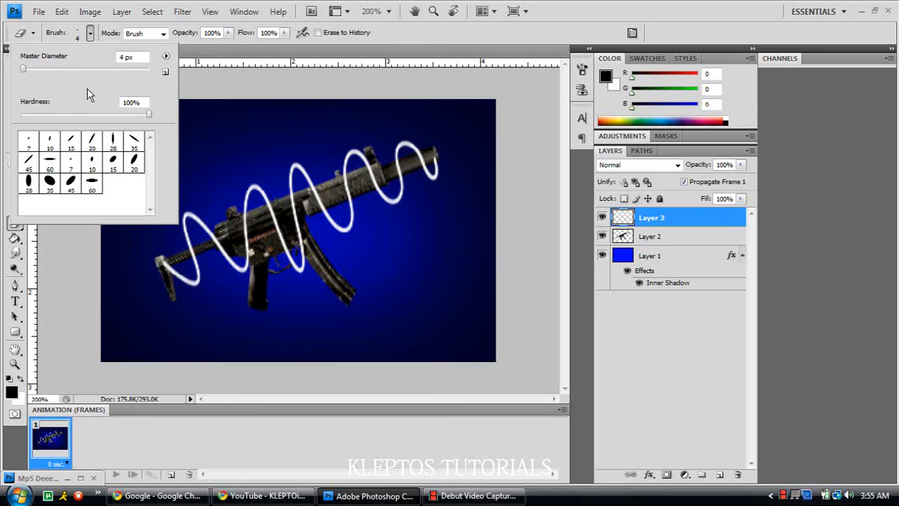
{"action": "left_click_drag", "start_coordinate": [74, 114], "coordinate": [19, 120]}
{"action": "left_click_drag", "start_coordinate": [165, 263], "coordinate": [168, 264]}
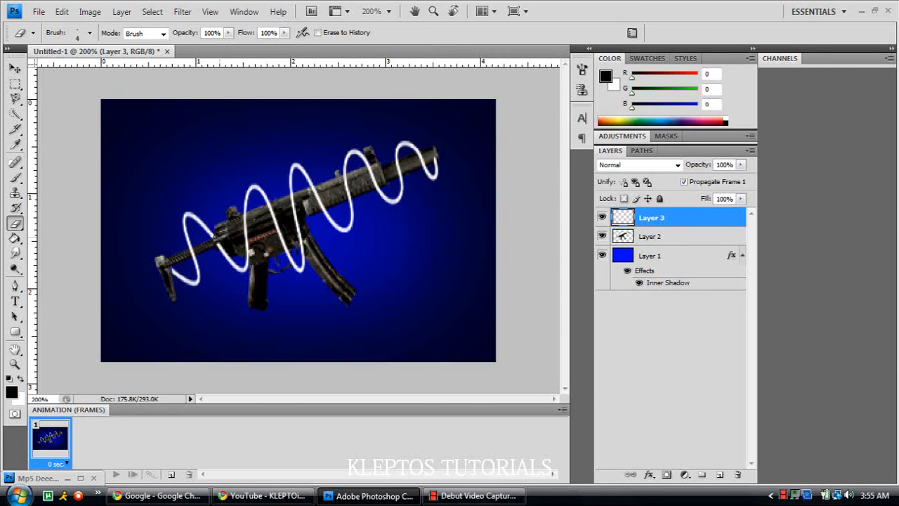
{"action": "left_click_drag", "start_coordinate": [212, 240], "coordinate": [225, 253]}
{"action": "left_click_drag", "start_coordinate": [270, 210], "coordinate": [285, 251]}
{"action": "left_click_drag", "start_coordinate": [291, 260], "coordinate": [295, 269]}
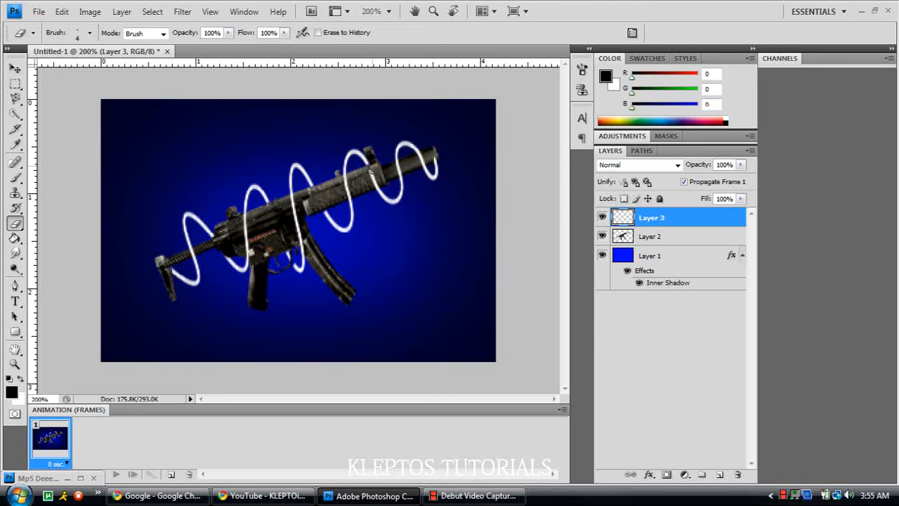
{"action": "left_click_drag", "start_coordinate": [371, 175], "coordinate": [375, 184]}
{"action": "left_click_drag", "start_coordinate": [436, 156], "coordinate": [434, 158]}
{"action": "left_click", "coordinate": [14, 364]}
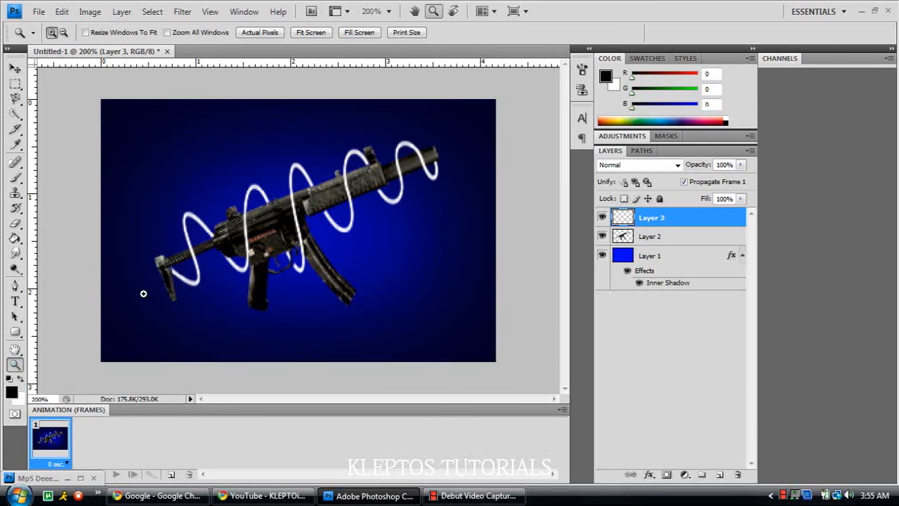
{"action": "right_click", "coordinate": [174, 281]}
{"action": "left_click", "coordinate": [235, 351]}
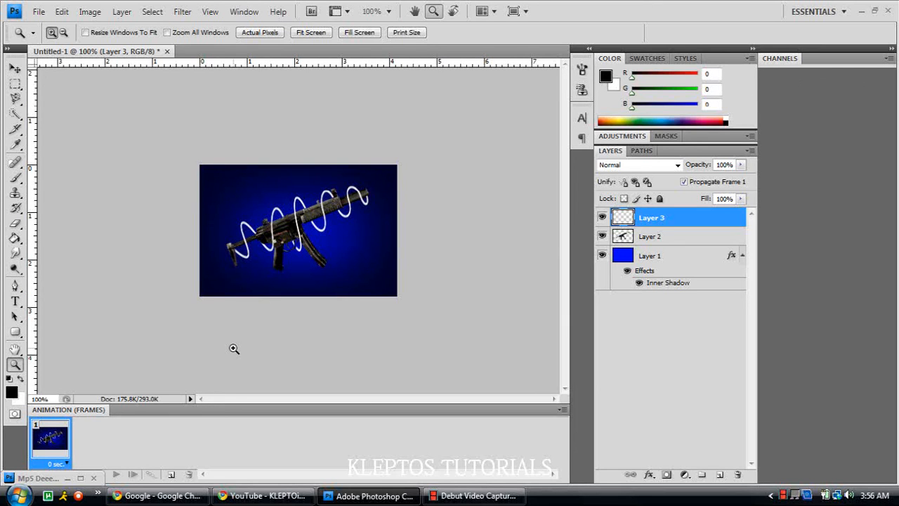
{"action": "left_click_drag", "start_coordinate": [199, 204], "coordinate": [351, 300]}
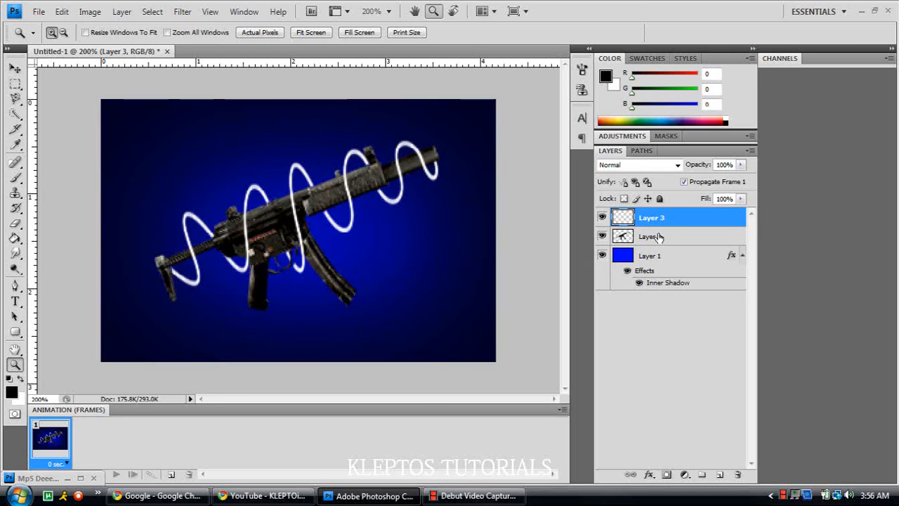
- Try out successive blend modes on the gun layer, from Linear Burn through Screen and Hue, and leave it on Overlay
{"action": "left_click", "coordinate": [658, 237]}
{"action": "left_click", "coordinate": [672, 166]}
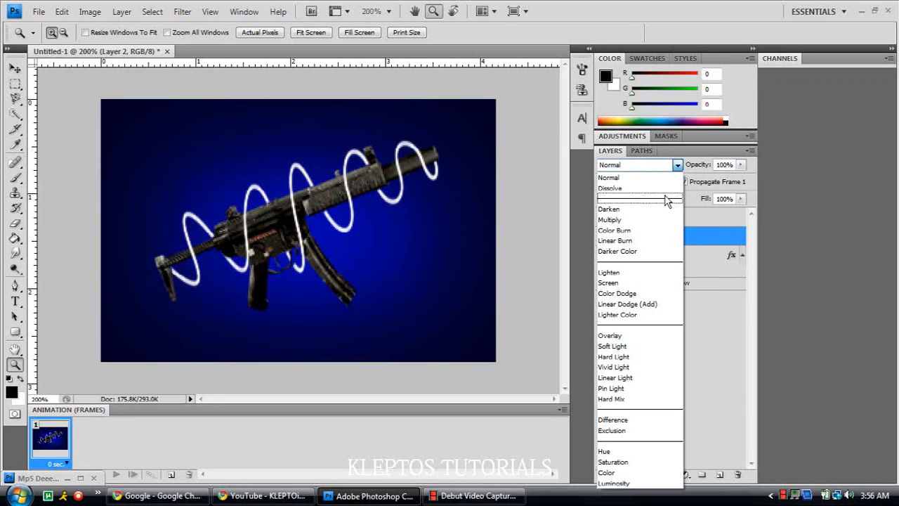
{"action": "left_click", "coordinate": [667, 201]}
{"action": "key", "text": "Down"}
{"action": "key", "text": "Down"}
{"action": "key", "text": "Down"}
{"action": "key", "text": "Down"}
{"action": "key", "text": "Down"}
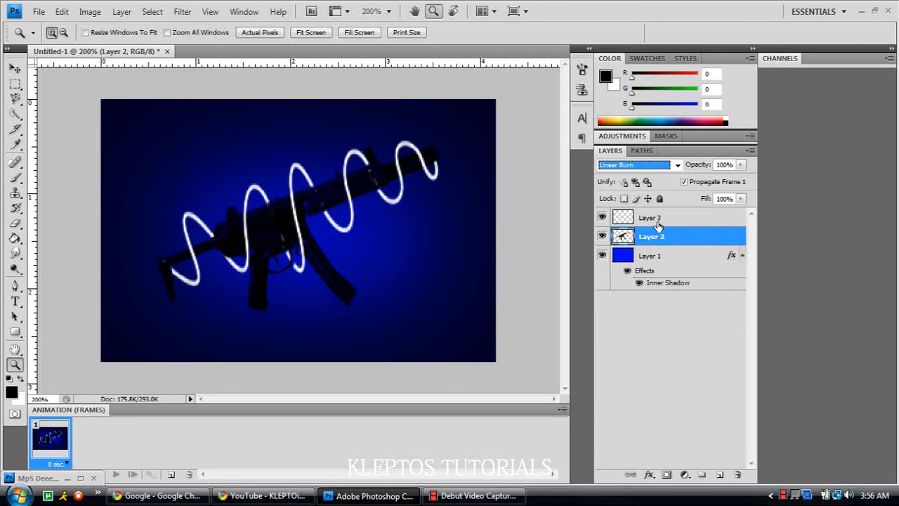
{"action": "key", "text": "Down"}
{"action": "key", "text": "Down"}
{"action": "key", "text": "Down"}
{"action": "key", "text": "Down"}
{"action": "key", "text": "Down"}
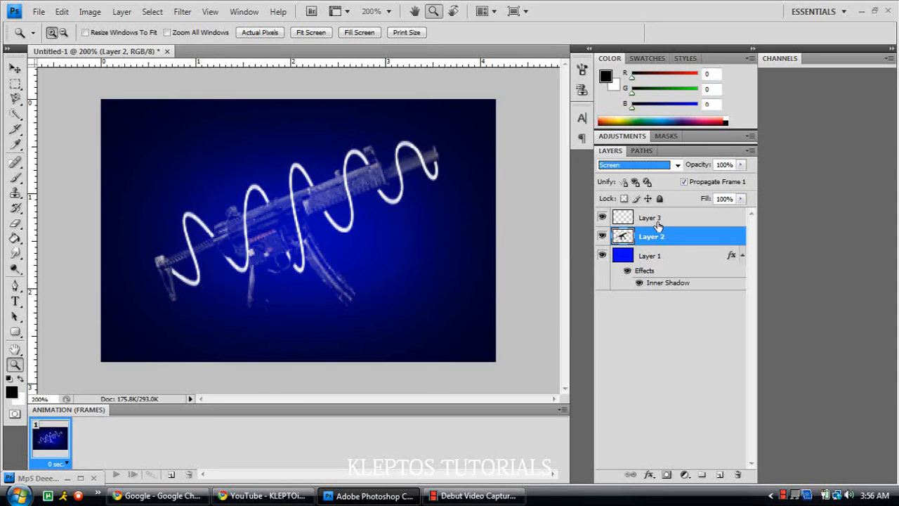
{"action": "key", "text": "Down"}
{"action": "key", "text": "Down"}
{"action": "key", "text": "Down"}
{"action": "key", "text": "Down"}
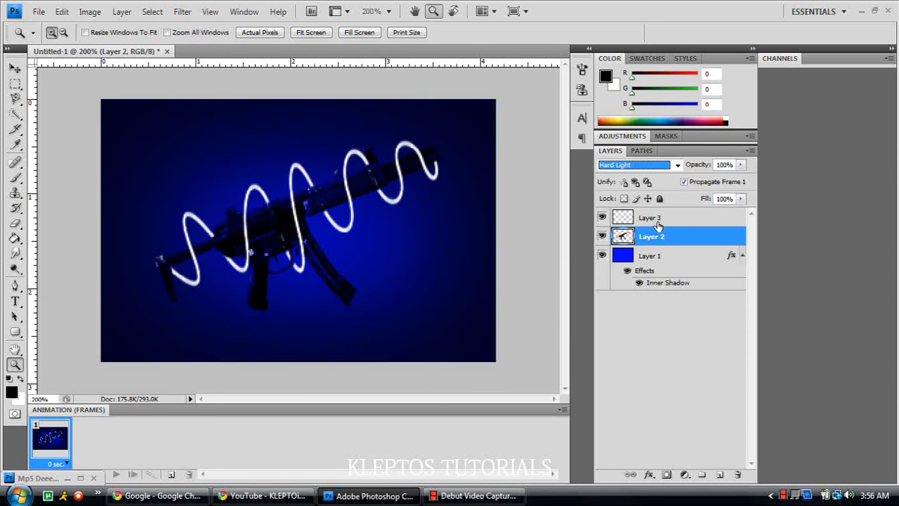
{"action": "key", "text": "Up"}
{"action": "key", "text": "Down"}
{"action": "key", "text": "Down"}
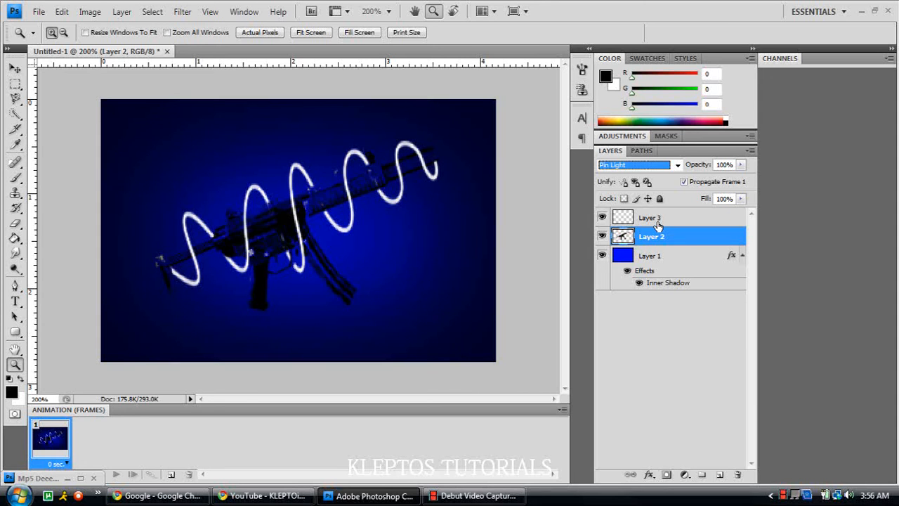
{"action": "key", "text": "Down"}
{"action": "key", "text": "Down"}
{"action": "key", "text": "Down"}
{"action": "key", "text": "Up"}
{"action": "key", "text": "Up"}
{"action": "key", "text": "Up"}
{"action": "key", "text": "Up"}
{"action": "key", "text": "Up"}
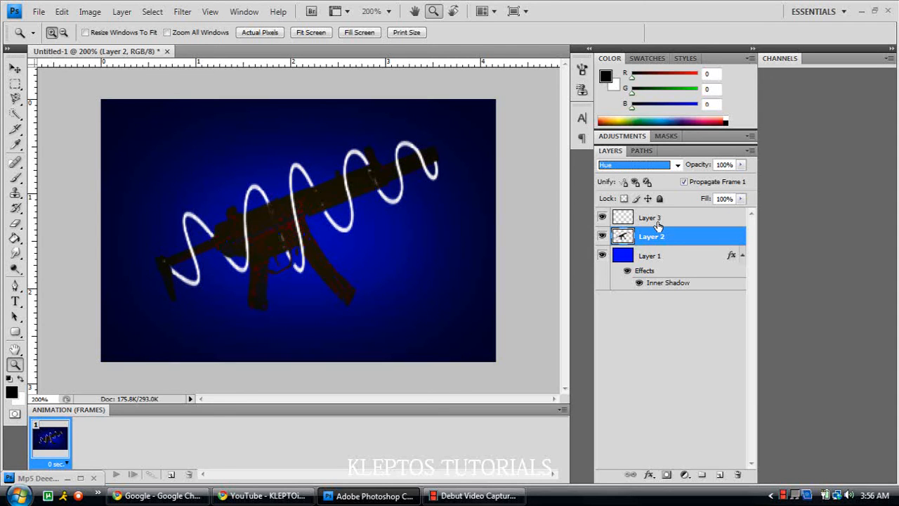
{"action": "key", "text": "Up"}
{"action": "key", "text": "Up"}
{"action": "key", "text": "Up"}
{"action": "key", "text": "Up"}
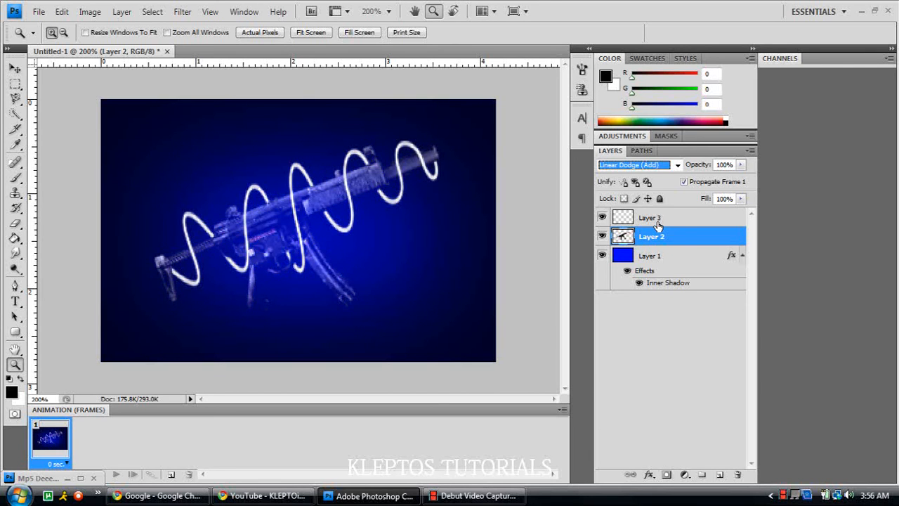
{"action": "key", "text": "Down"}
{"action": "key", "text": "Up"}
{"action": "key", "text": "Down"}
{"action": "key", "text": "Down"}
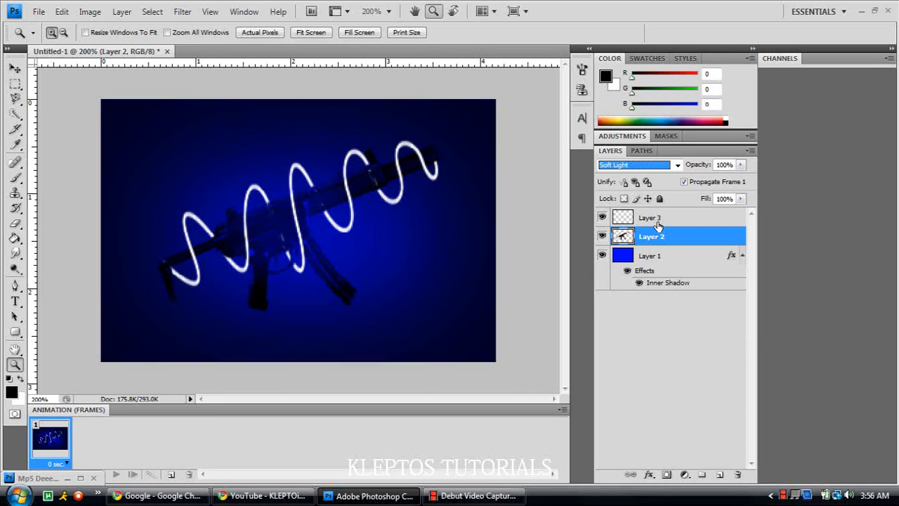
{"action": "key", "text": "Up"}
{"action": "right_click", "coordinate": [221, 297]}
{"action": "left_click", "coordinate": [256, 367]}
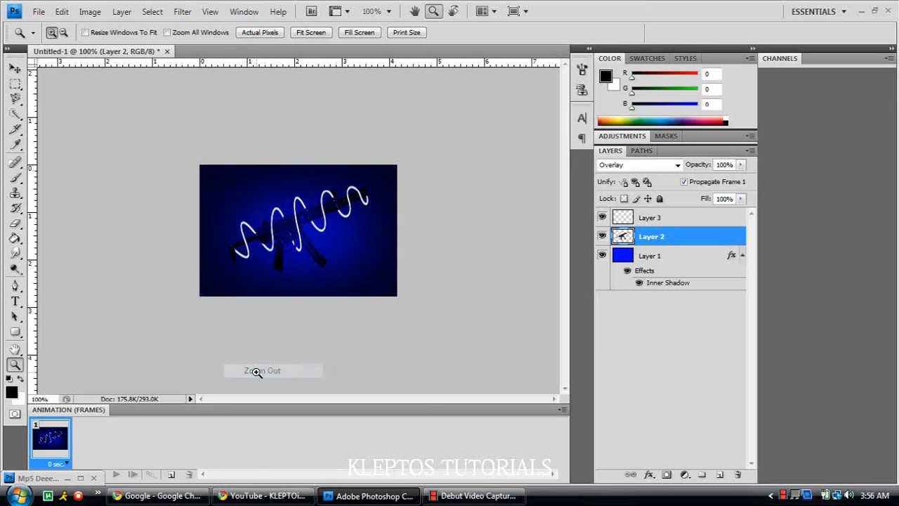
{"action": "left_click", "coordinate": [311, 268]}
- Try the Hard Light blend mode on the gun layer and return it to Normal
{"action": "left_click", "coordinate": [674, 165]}
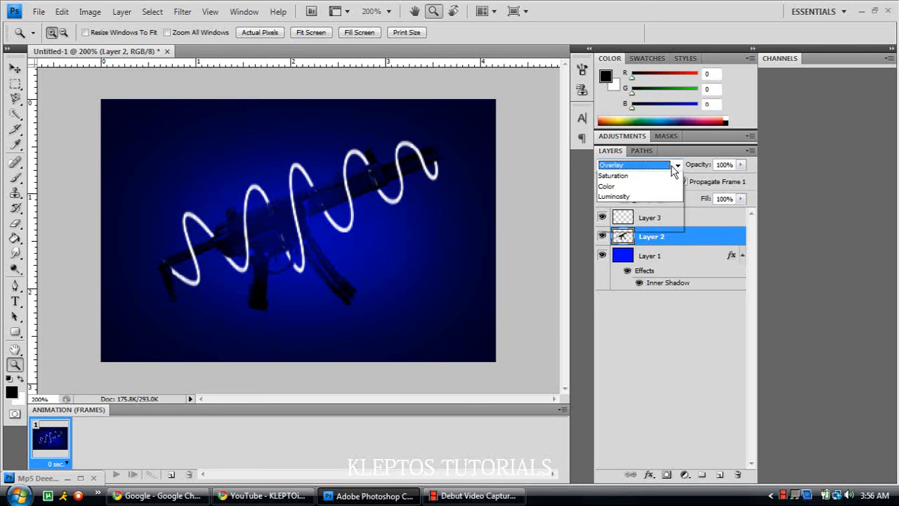
{"action": "left_click", "coordinate": [627, 366]}
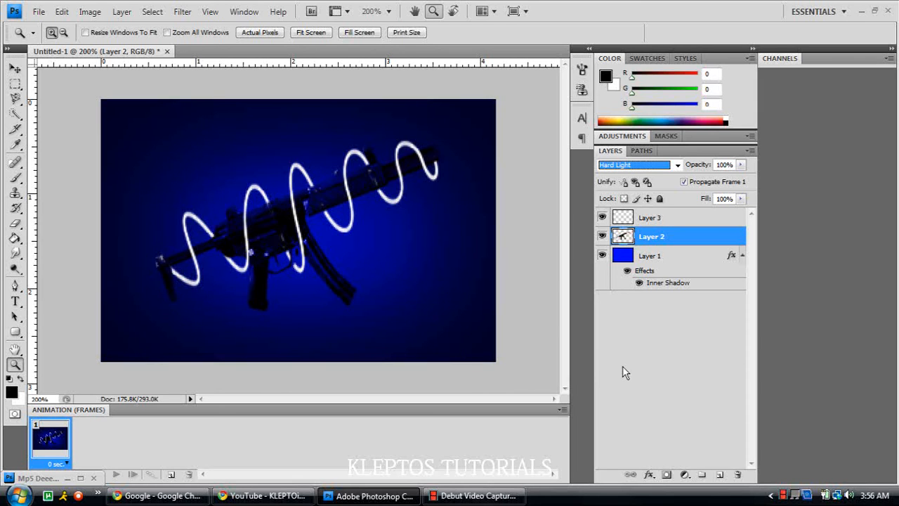
{"action": "key", "text": "Up"}
{"action": "key", "text": "Up"}
{"action": "key", "text": "Up"}
{"action": "key", "text": "Up"}
{"action": "key", "text": "Up"}
{"action": "key", "text": "Up"}
{"action": "key", "text": "Up"}
{"action": "key", "text": "Up"}
{"action": "key", "text": "Up"}
{"action": "key", "text": "Up"}
{"action": "key", "text": "Up"}
{"action": "key", "text": "Up"}
{"action": "key", "text": "Up"}
{"action": "key", "text": "Up"}
{"action": "key", "text": "Up"}
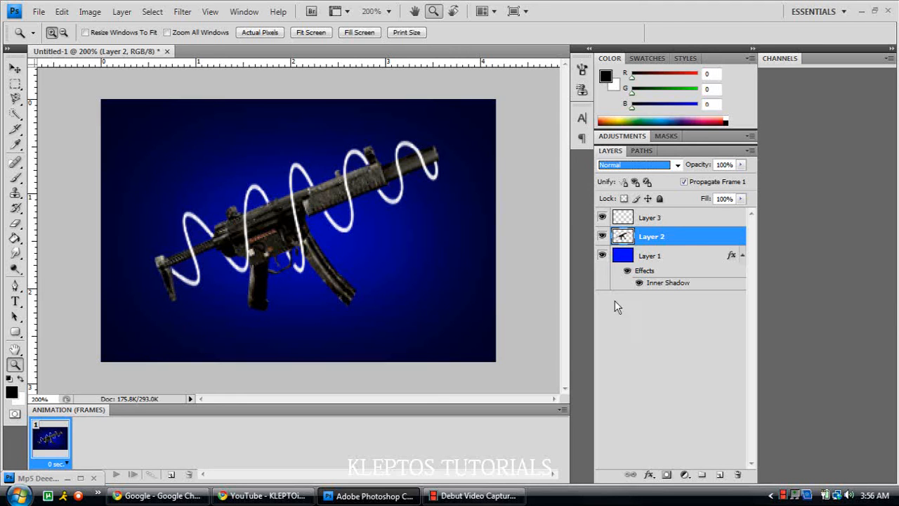
- Enable a Drop Shadow in the spiral line layer's style, and try an Outer Glow before switching it off again
{"action": "left_click", "coordinate": [658, 218]}
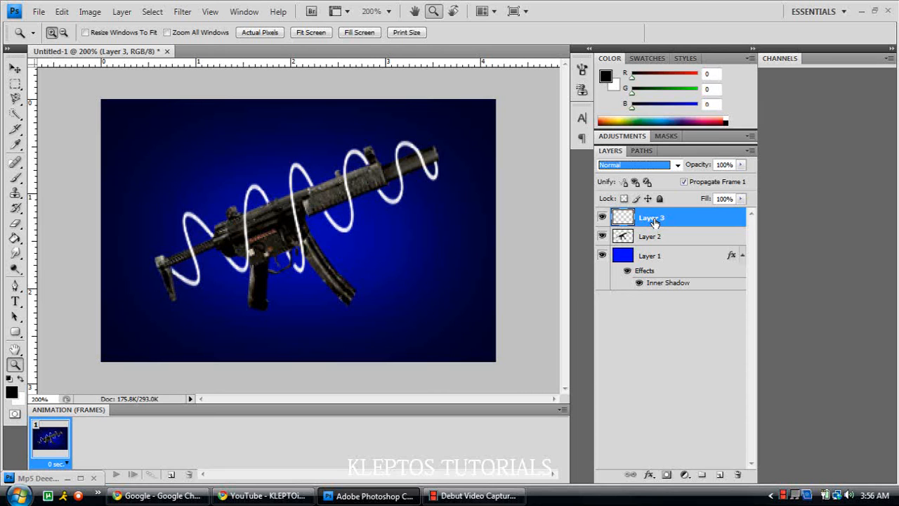
{"action": "double_click", "coordinate": [655, 218]}
{"action": "left_click", "coordinate": [695, 217]}
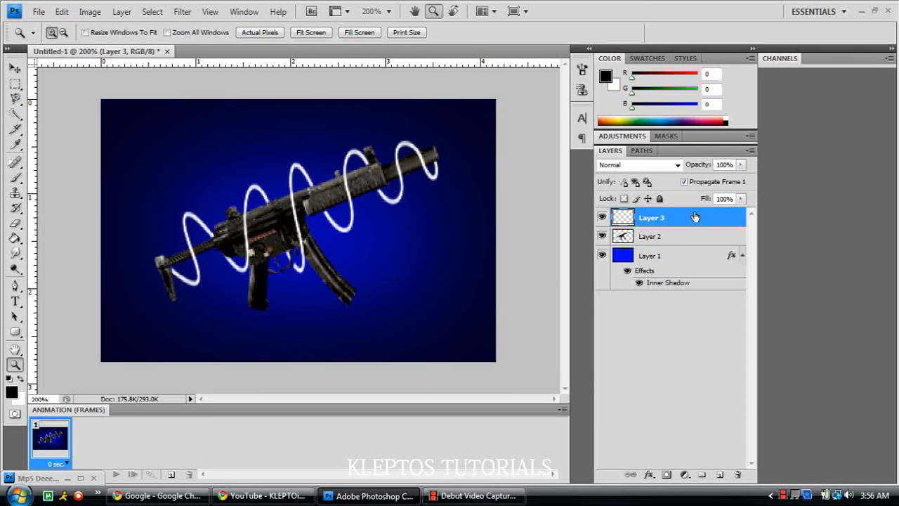
{"action": "key", "text": "h"}
{"action": "double_click", "coordinate": [695, 217]}
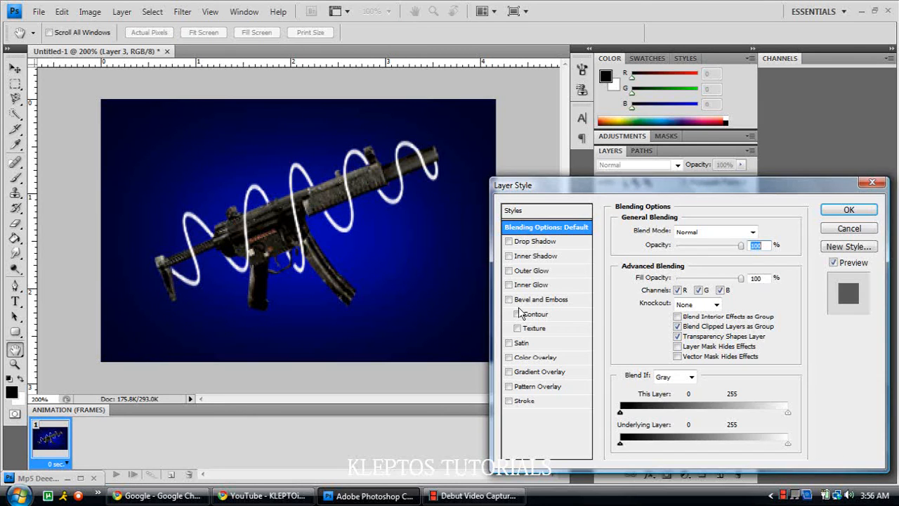
{"action": "left_click", "coordinate": [509, 242]}
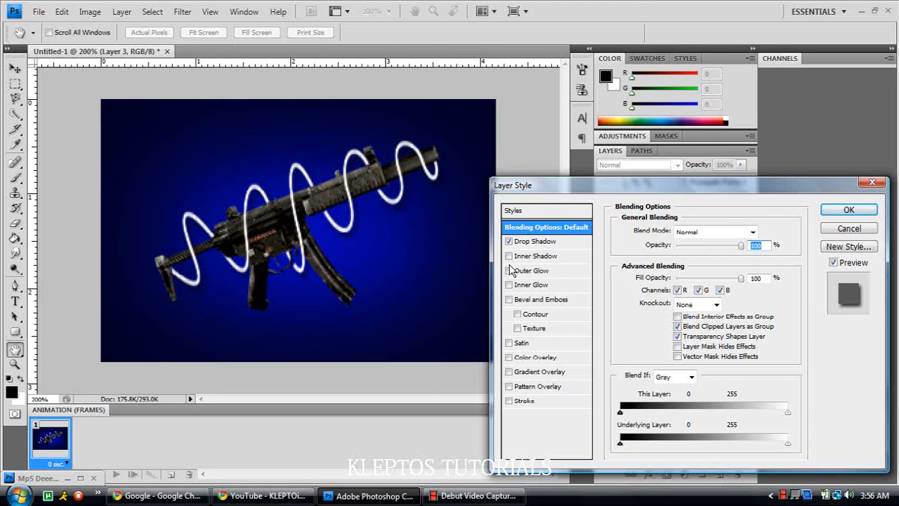
{"action": "left_click", "coordinate": [509, 271]}
{"action": "left_click", "coordinate": [509, 271]}
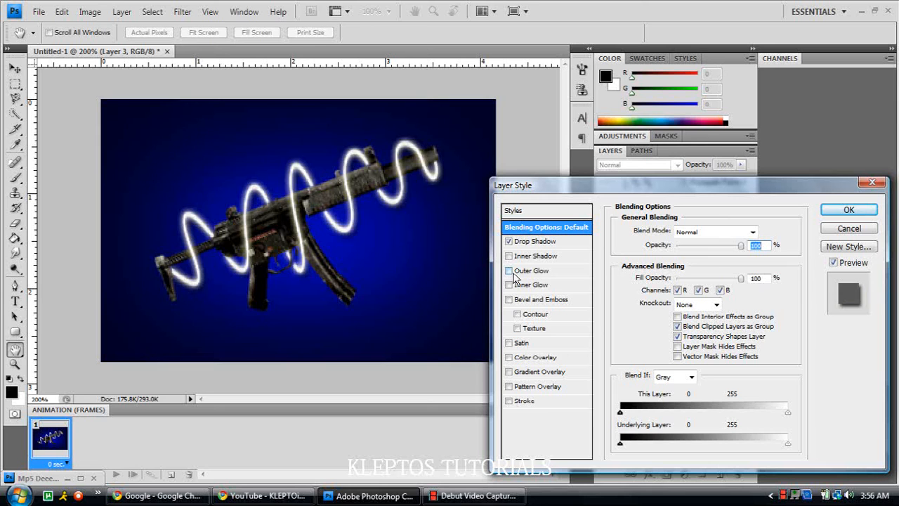
- Add a blue Color Overlay to the spiral line and apply the layer style
{"action": "left_click", "coordinate": [509, 358]}
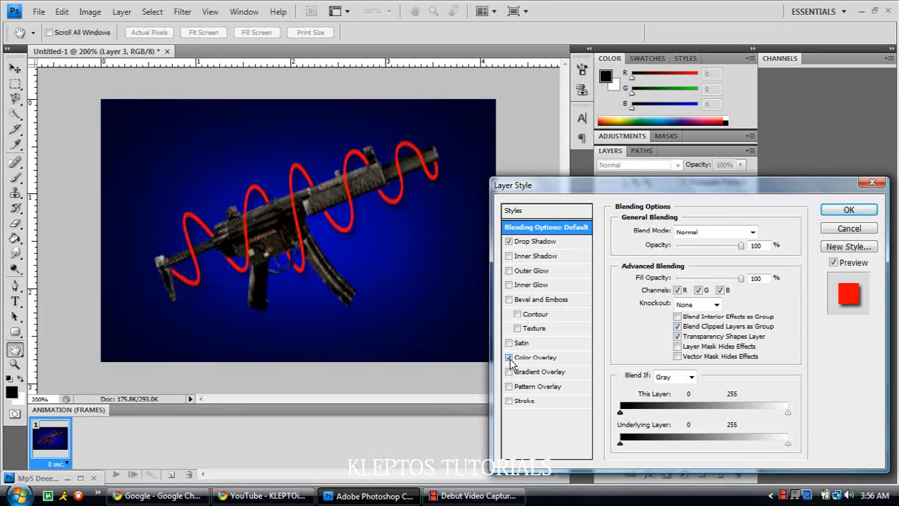
{"action": "left_click", "coordinate": [537, 357]}
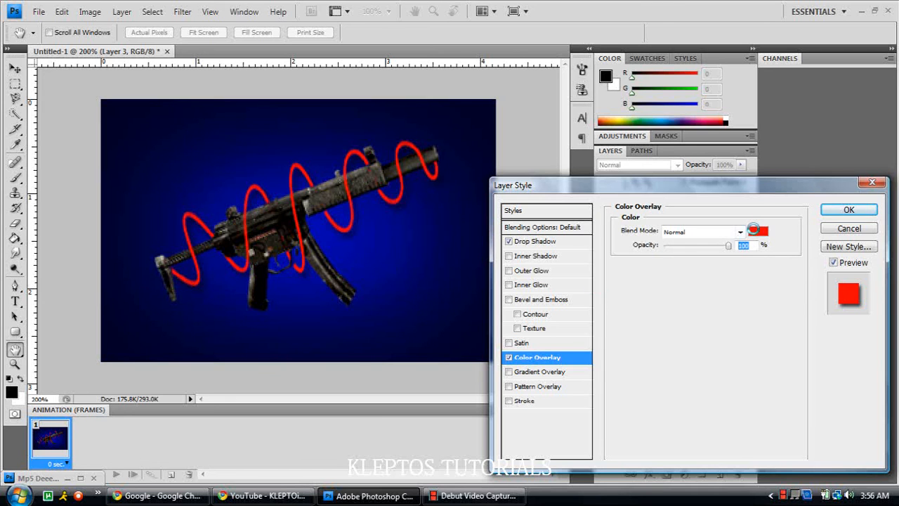
{"action": "left_click", "coordinate": [758, 230]}
{"action": "left_click_drag", "start_coordinate": [568, 285], "coordinate": [569, 303]}
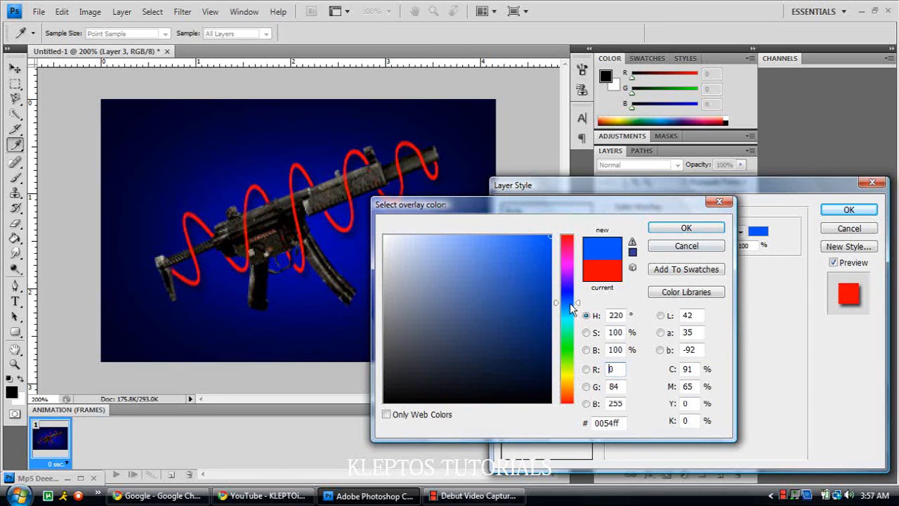
{"action": "key", "text": "space"}
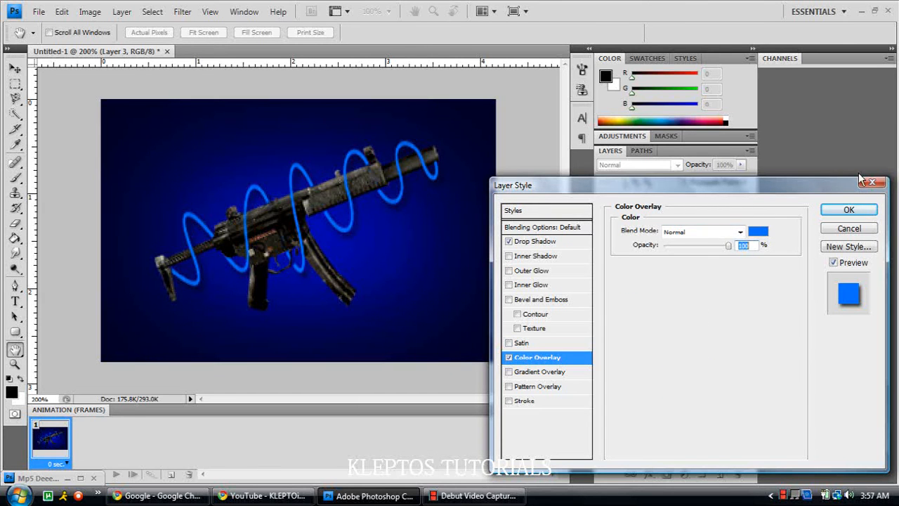
{"action": "left_click", "coordinate": [849, 209]}
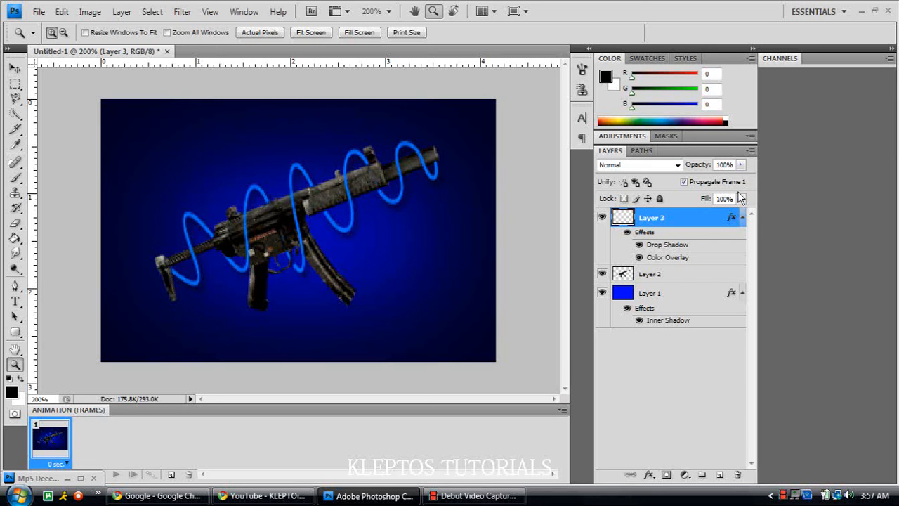
- Lower the spiral line layer's opacity to 51%
{"action": "left_click", "coordinate": [740, 164]}
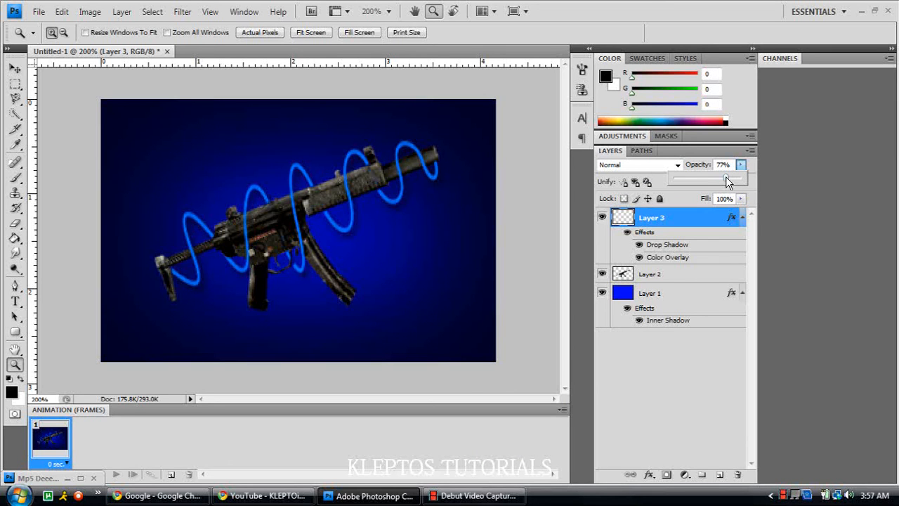
{"action": "left_click_drag", "start_coordinate": [726, 176], "coordinate": [710, 184]}
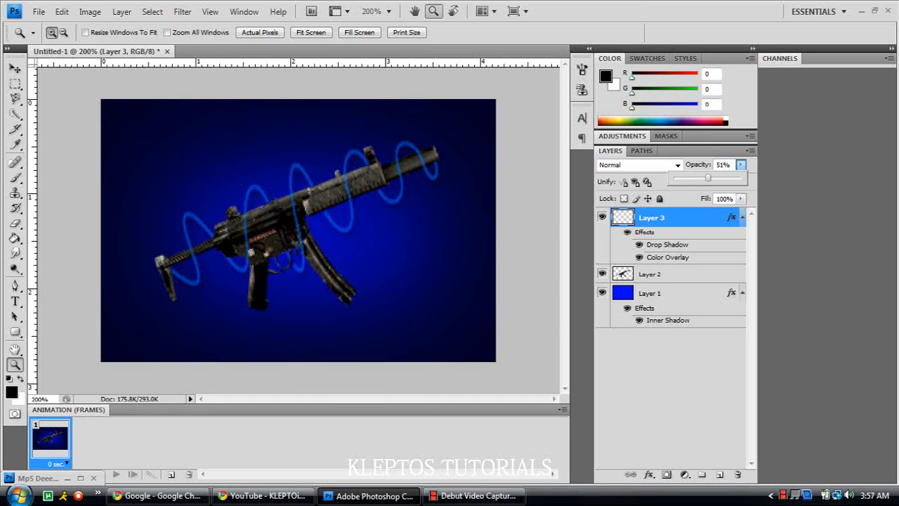
{"action": "left_click", "coordinate": [290, 495]}
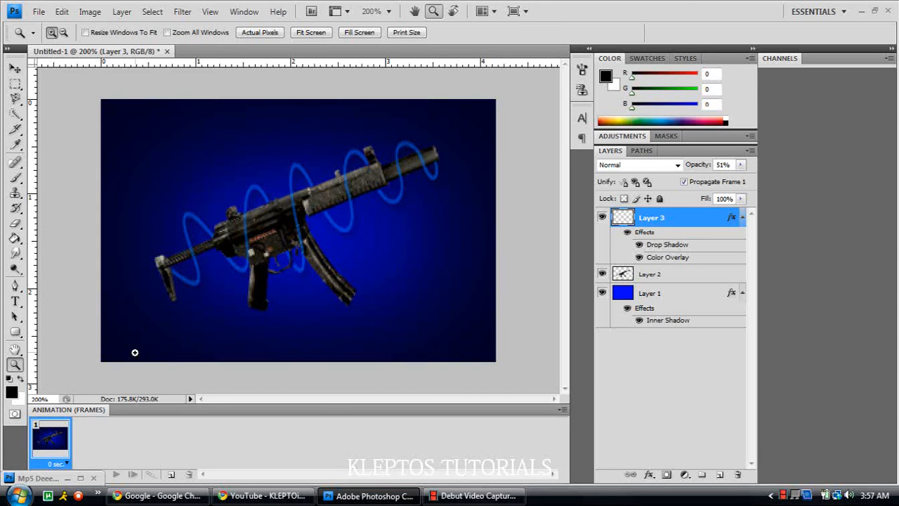
- Create a text box across the top of the canvas, and set its text to 20 pt in white
{"action": "left_click", "coordinate": [14, 301]}
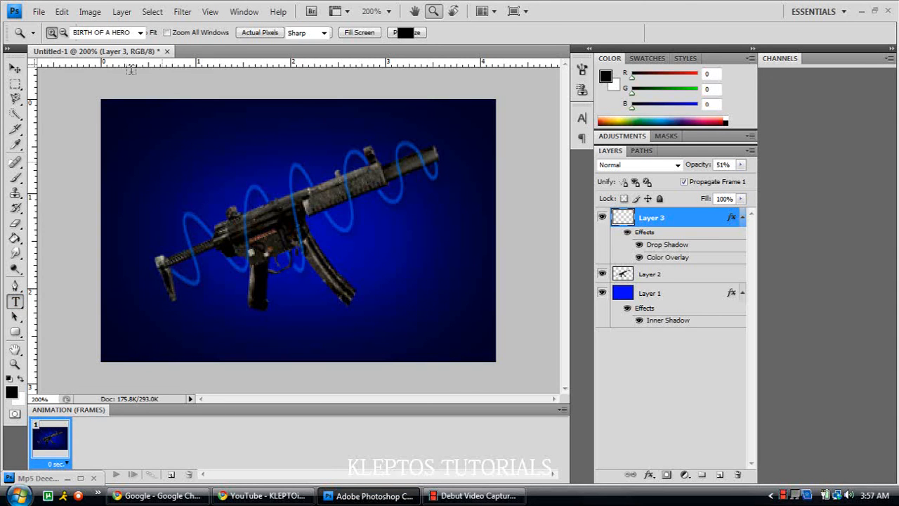
{"action": "left_click_drag", "start_coordinate": [104, 102], "coordinate": [493, 191]}
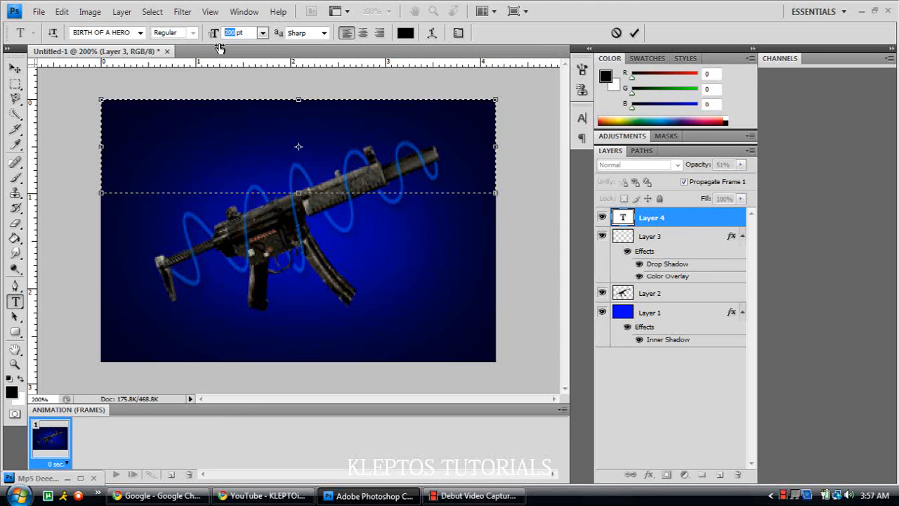
{"action": "type", "text": "50"}
{"action": "left_click", "coordinate": [231, 34]}
{"action": "left_click", "coordinate": [195, 123]}
{"action": "left_click", "coordinate": [404, 33]}
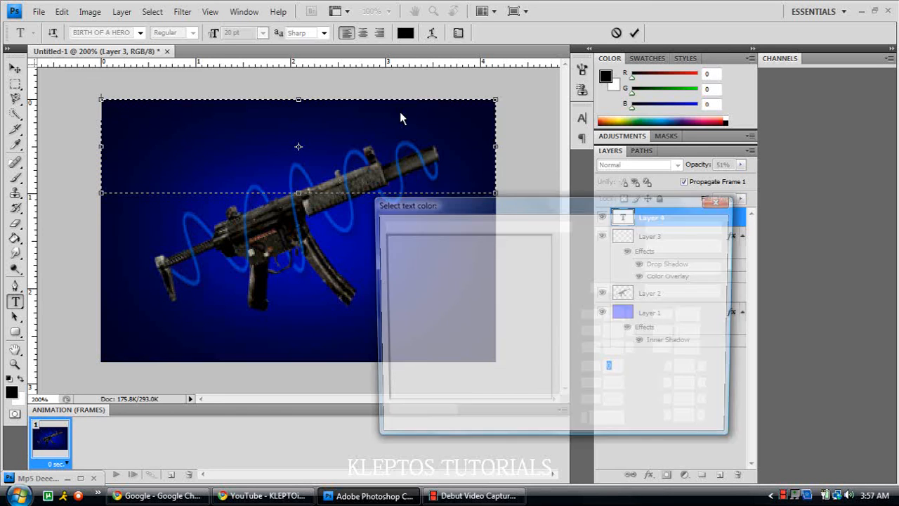
{"action": "left_click_drag", "start_coordinate": [441, 275], "coordinate": [374, 232]}
{"action": "key", "text": "Return"}
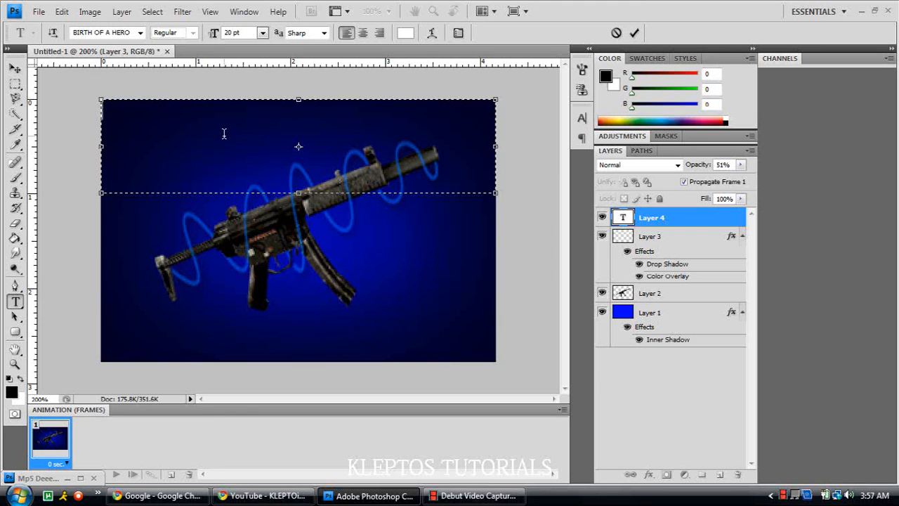
- Enter the text "| PhiXiion |" in the top text box and shift it slightly inward from the canvas corner
{"action": "type", "text": "X"}
{"action": "type", "text": "Pho"}
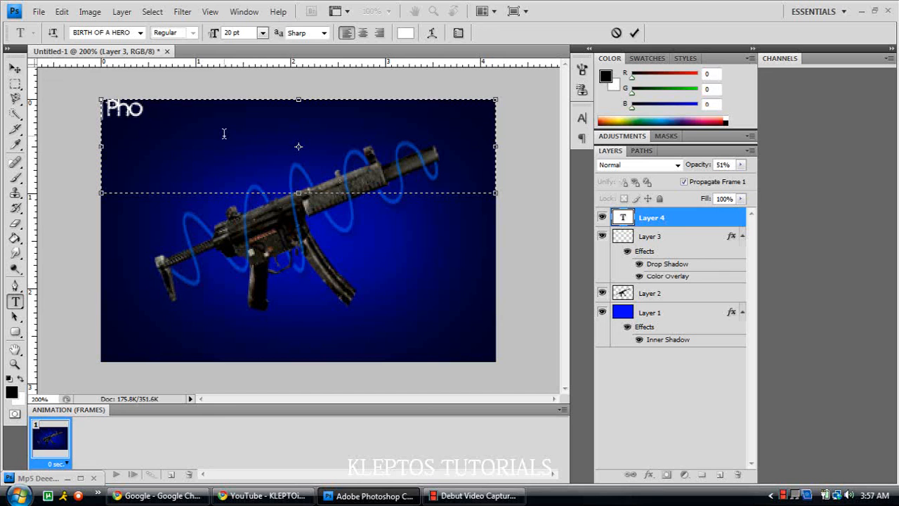
{"action": "key", "text": "BackSpace"}
{"action": "type", "text": "ix"}
{"action": "key", "text": "BackSpace"}
{"action": "key", "text": "BackSpace"}
{"action": "type", "text": "iXlion"}
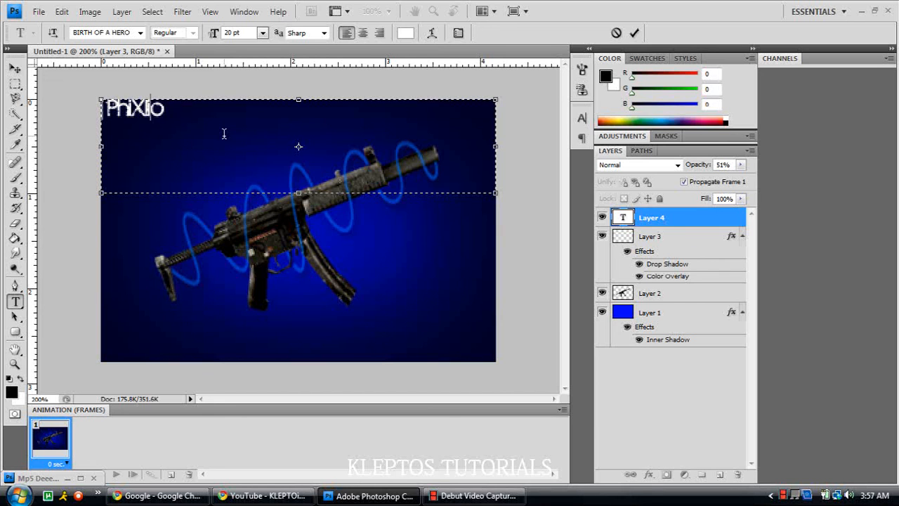
{"action": "key", "text": "BackSpace"}
{"action": "key", "text": "BackSpace"}
{"action": "key", "text": "BackSpace"}
{"action": "type", "text": "lion"}
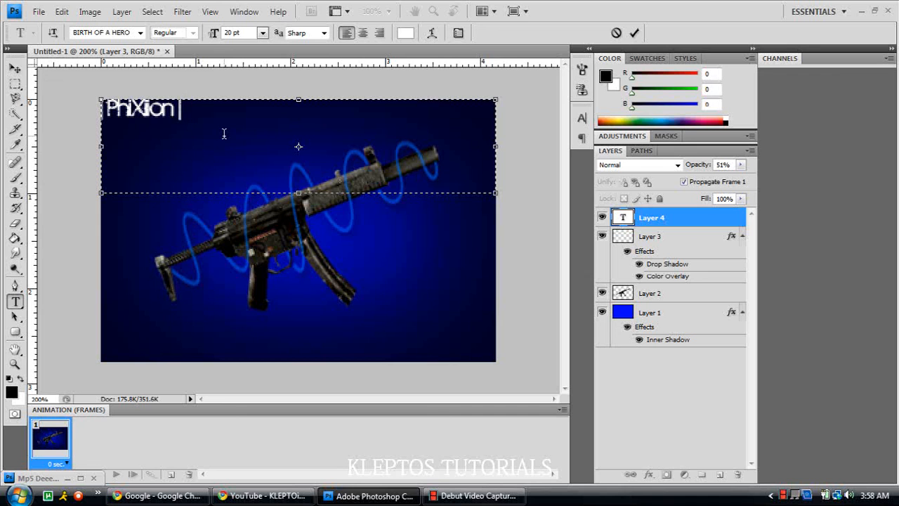
{"action": "left_click_drag", "start_coordinate": [268, 75], "coordinate": [273, 81]}
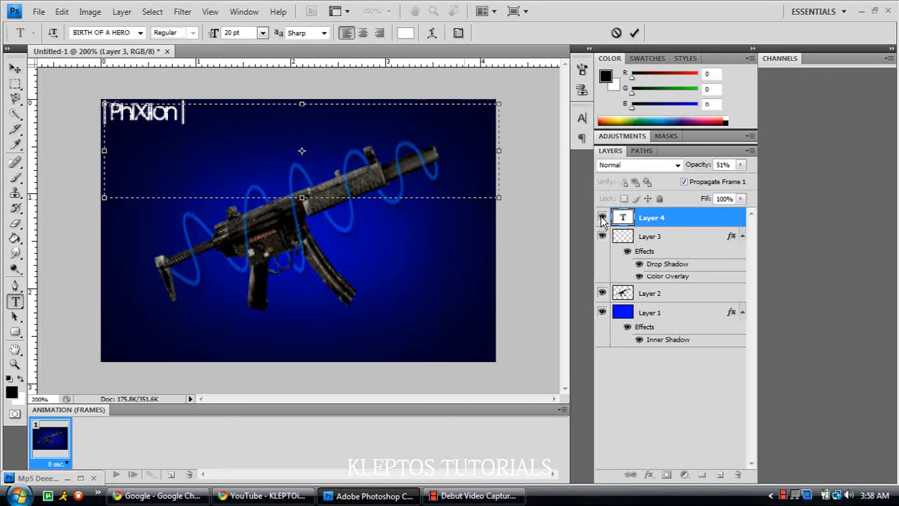
- Add a white 20 pt text box reading "Deep IImapct" and place it beside the MP5's magazine
{"action": "left_click", "coordinate": [664, 219]}
{"action": "left_click", "coordinate": [660, 237]}
{"action": "left_click_drag", "start_coordinate": [268, 144], "coordinate": [469, 269]}
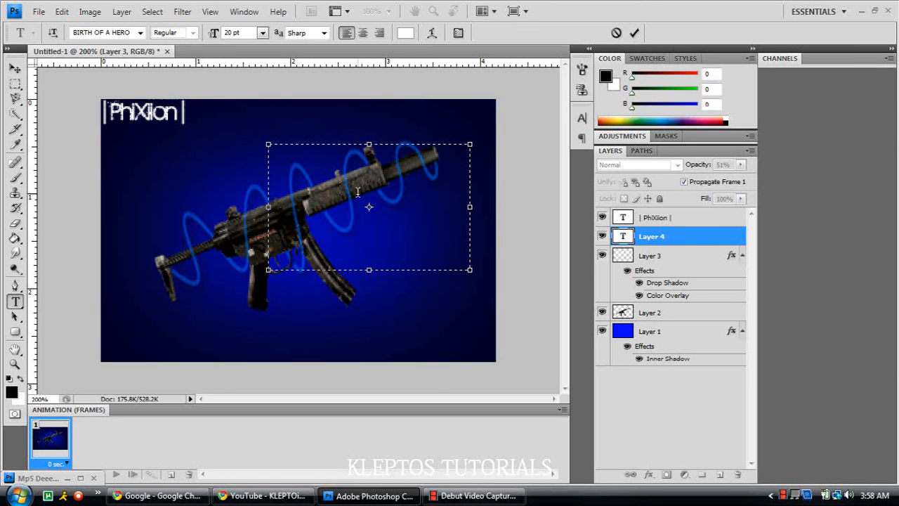
{"action": "type", "text": "Deep"}
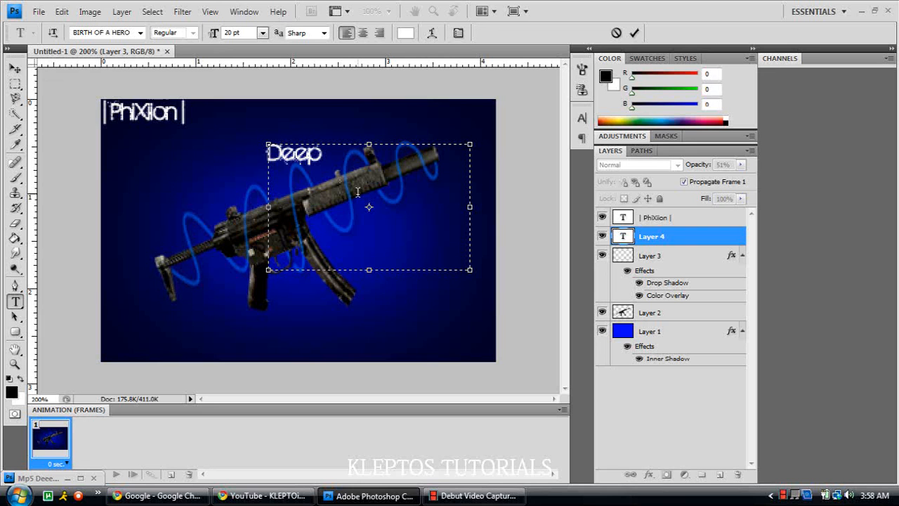
{"action": "type", "text": " Ima"}
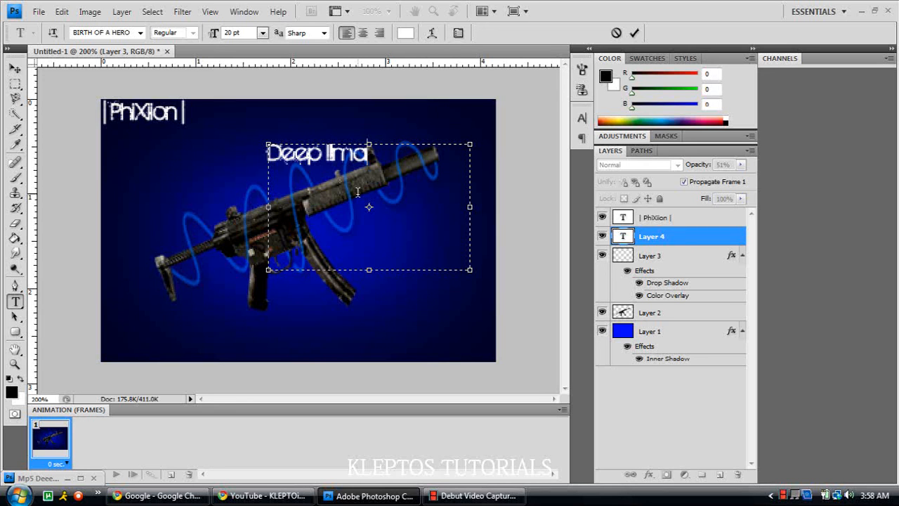
{"action": "type", "text": "pct"}
{"action": "left_click_drag", "start_coordinate": [402, 102], "coordinate": [474, 196]}
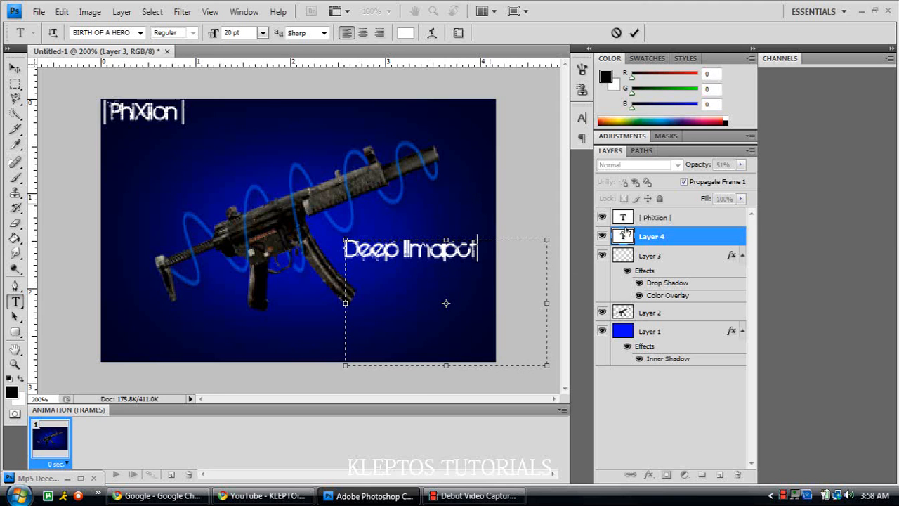
{"action": "left_click", "coordinate": [654, 257]}
{"action": "left_click", "coordinate": [657, 237]}
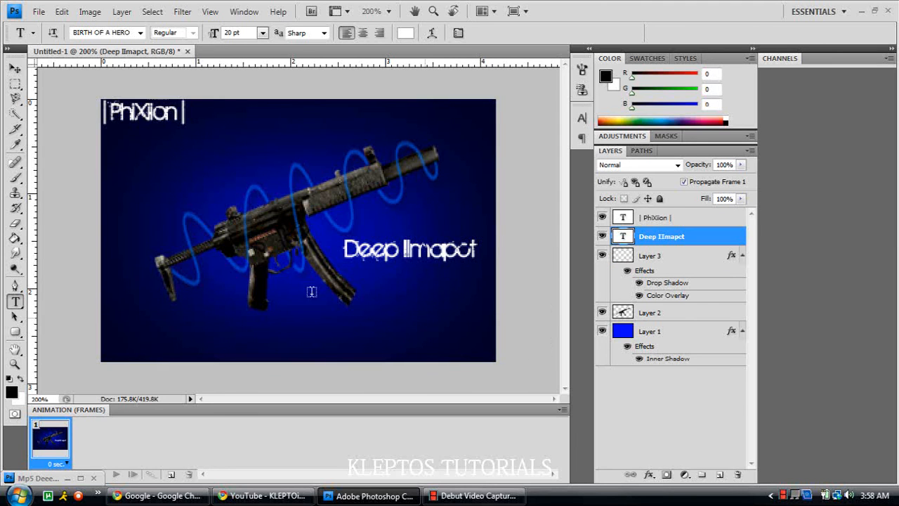
- Add a second text box reading "Gamebattles" and place it just below and slightly right of the "Deep IImapct" text
{"action": "left_click_drag", "start_coordinate": [285, 257], "coordinate": [464, 335]}
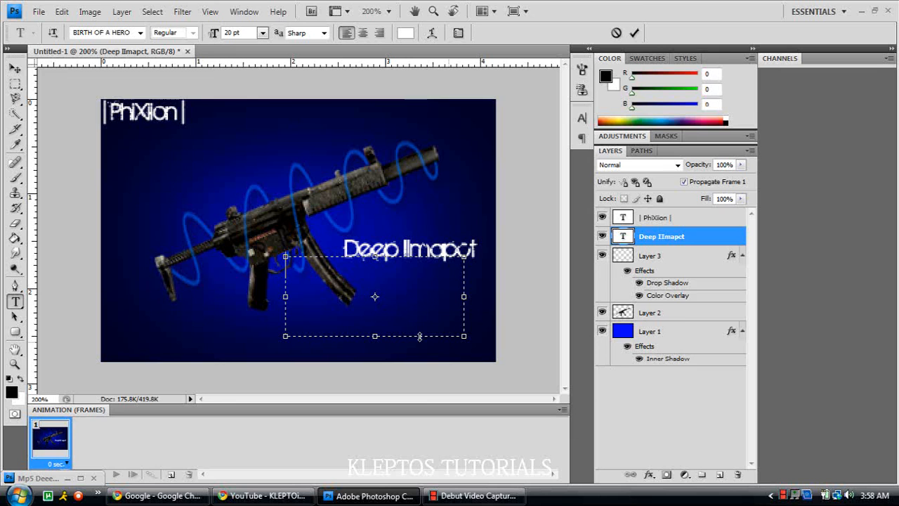
{"action": "type", "text": "Gamebattles"}
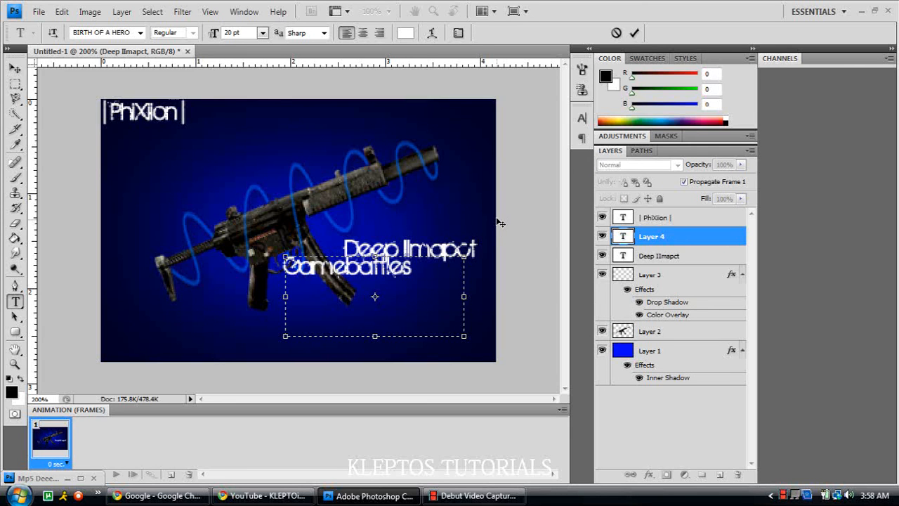
{"action": "left_click_drag", "start_coordinate": [500, 223], "coordinate": [575, 232]}
{"action": "left_click", "coordinate": [674, 254]}
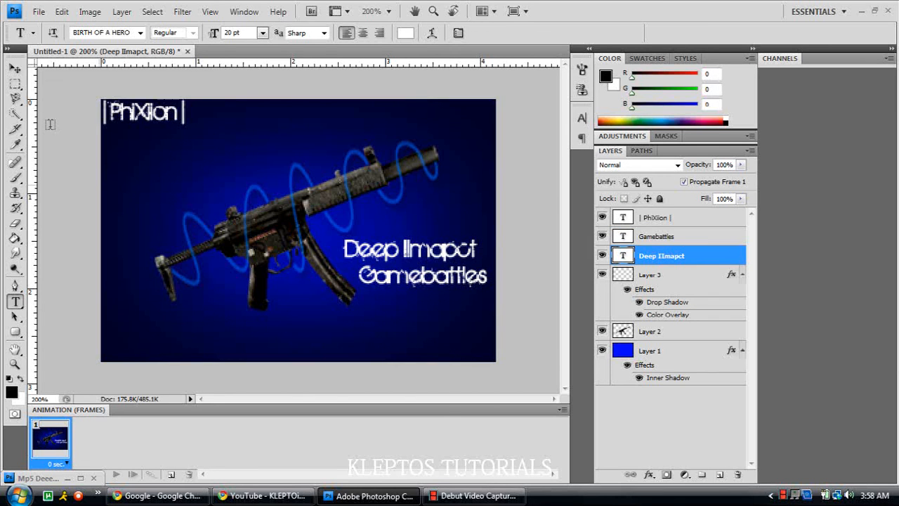
- Set the Rectangular Marquee feather to 10 px, and place a tall, narrow selection just under the "| PhiXiion |" text
{"action": "left_click", "coordinate": [16, 85]}
{"action": "right_click", "coordinate": [15, 85]}
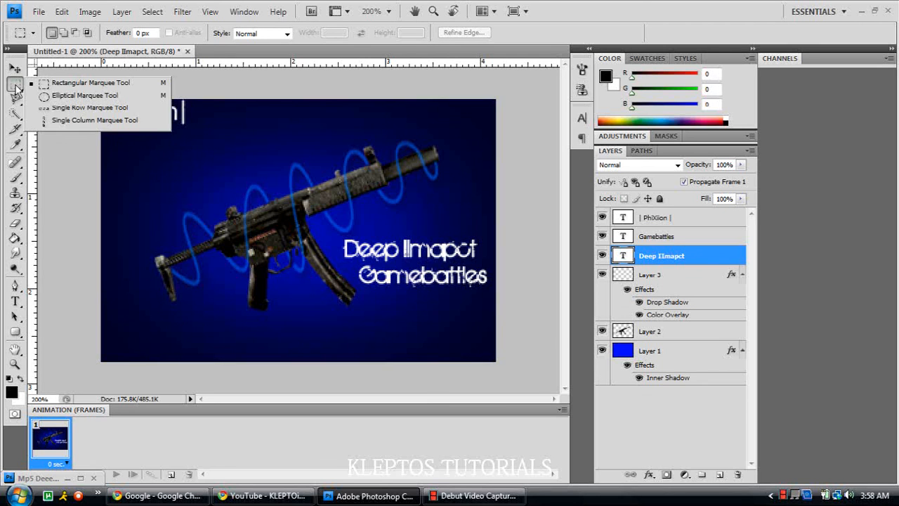
{"action": "left_click", "coordinate": [16, 85]}
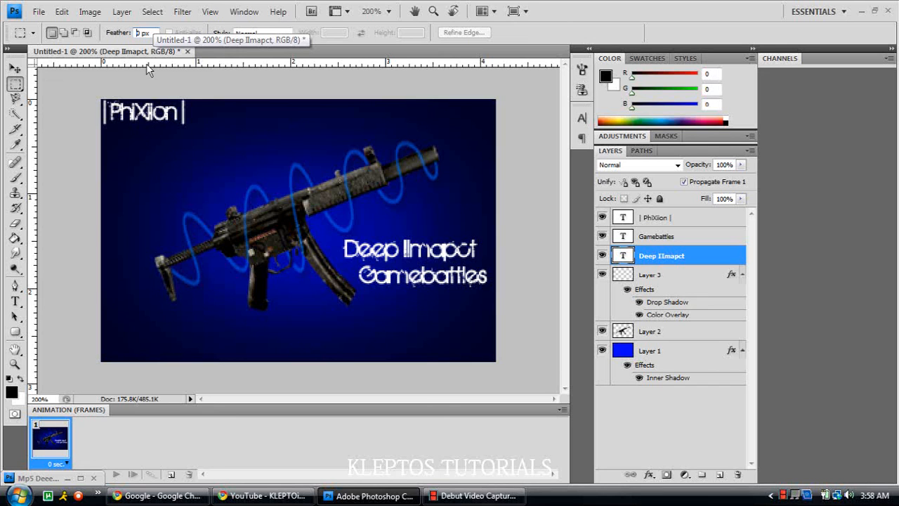
{"action": "type", "text": "1"}
{"action": "left_click_drag", "start_coordinate": [164, 218], "coordinate": [167, 222]}
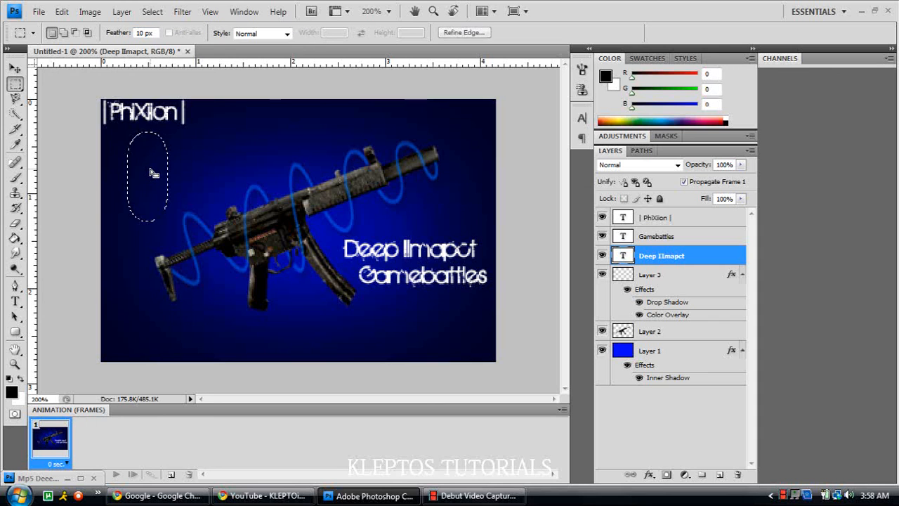
{"action": "left_click_drag", "start_coordinate": [150, 168], "coordinate": [144, 153]}
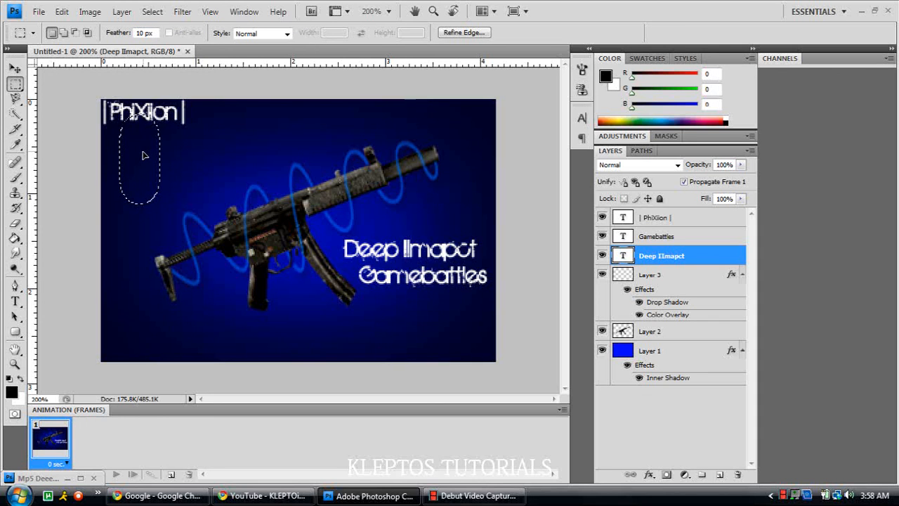
- Rasterize the "| PhiXiion |" text layer and fade its middle by deleting the feathered selection three times
{"action": "left_click", "coordinate": [665, 221]}
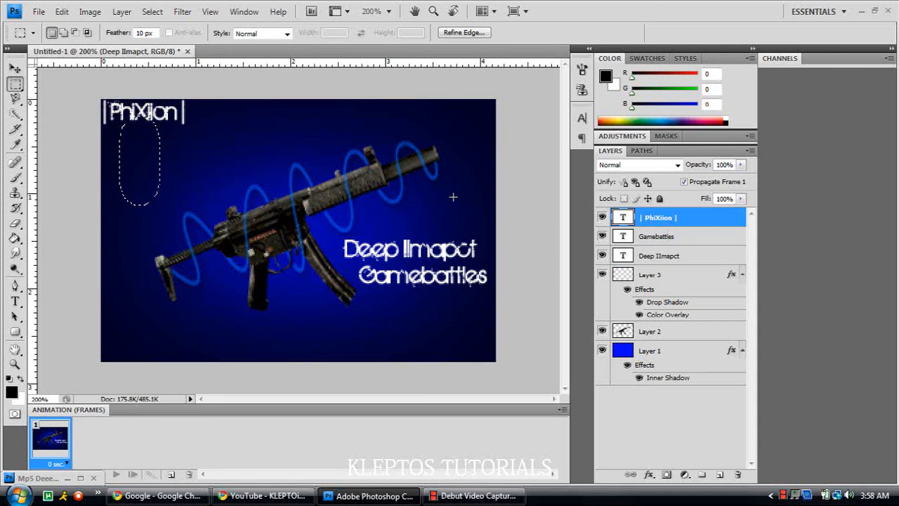
{"action": "key", "text": "Delete"}
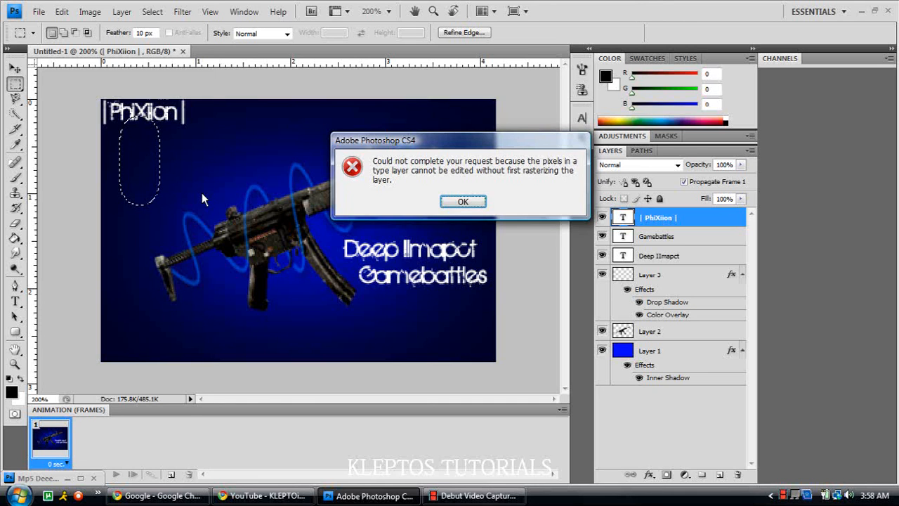
{"action": "key", "text": "Return"}
{"action": "right_click", "coordinate": [652, 226]}
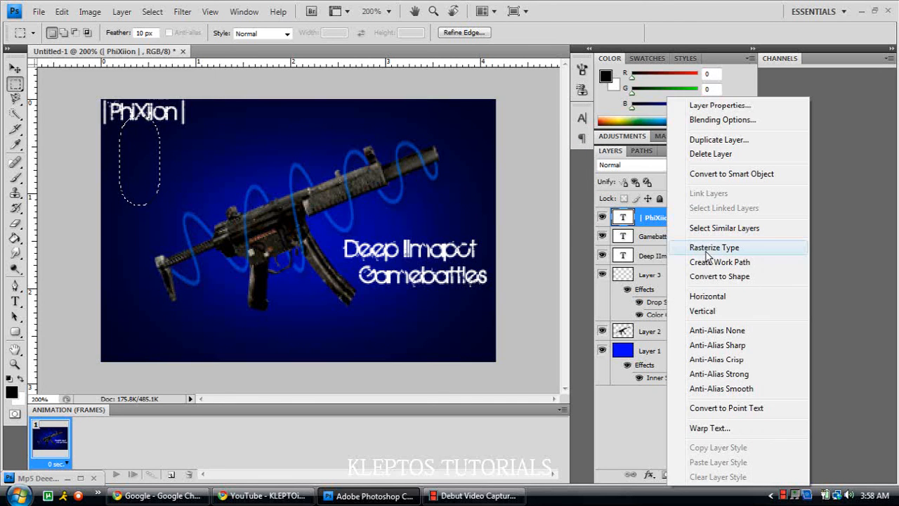
{"action": "left_click", "coordinate": [705, 246]}
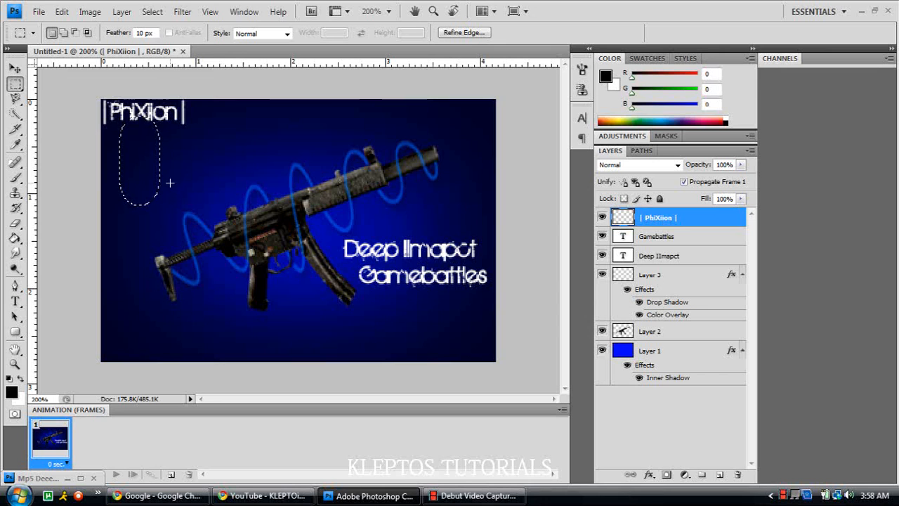
{"action": "key", "text": "Delete"}
{"action": "key", "text": "Delete"}
{"action": "key", "text": "Delete"}
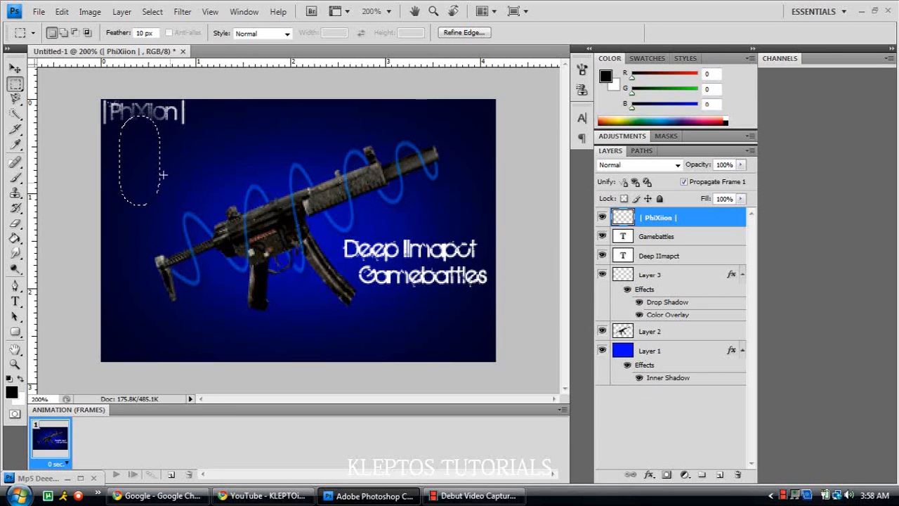
- Move the selection over the lower middle of the "Gamebattles" text, and rasterize the "Deep IImapct" and "Gamebattles" layers
{"action": "left_click_drag", "start_coordinate": [156, 174], "coordinate": [410, 298]}
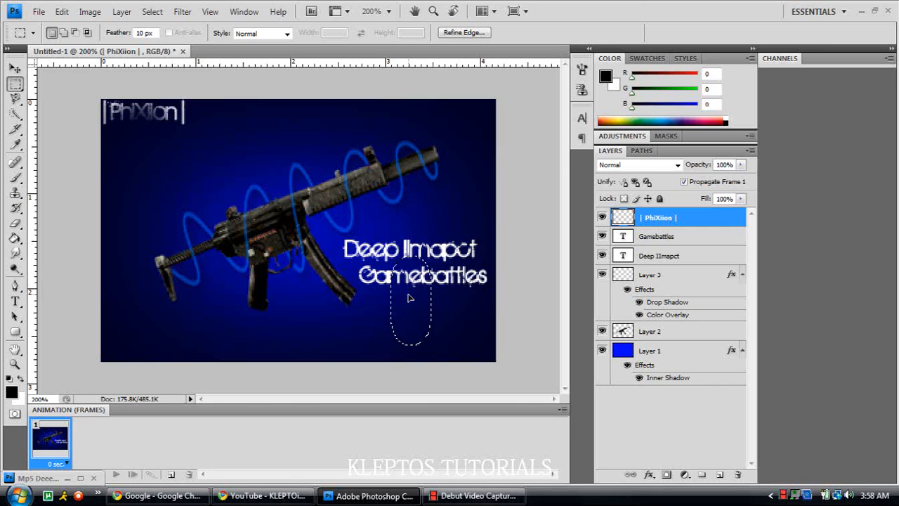
{"action": "left_click", "coordinate": [654, 257]}
{"action": "key", "text": "Delete"}
{"action": "key", "text": "Return"}
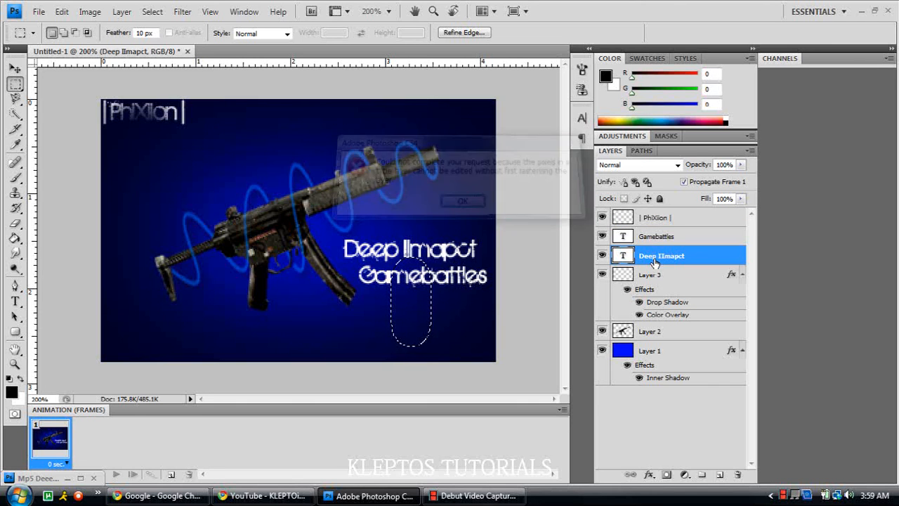
{"action": "right_click", "coordinate": [654, 258]}
{"action": "left_click", "coordinate": [680, 248]}
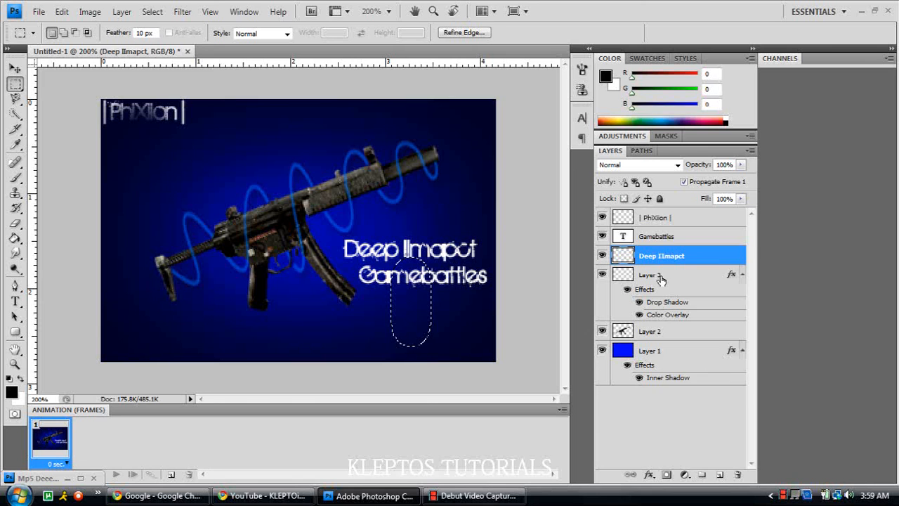
{"action": "right_click", "coordinate": [660, 276]}
{"action": "left_click", "coordinate": [644, 238]}
{"action": "right_click", "coordinate": [643, 237]}
{"action": "left_click", "coordinate": [670, 245]}
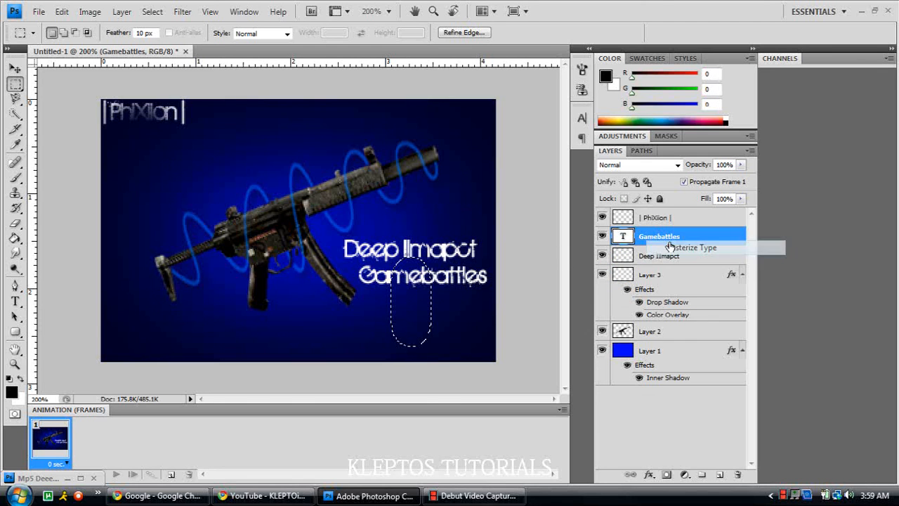
- Fade the middle of the "Gamebattles" and "Deep IImapct" text by deleting the feathered selection from each layer, adjusting the selection between deletions
{"action": "key", "text": "Delete"}
{"action": "key", "text": "Delete"}
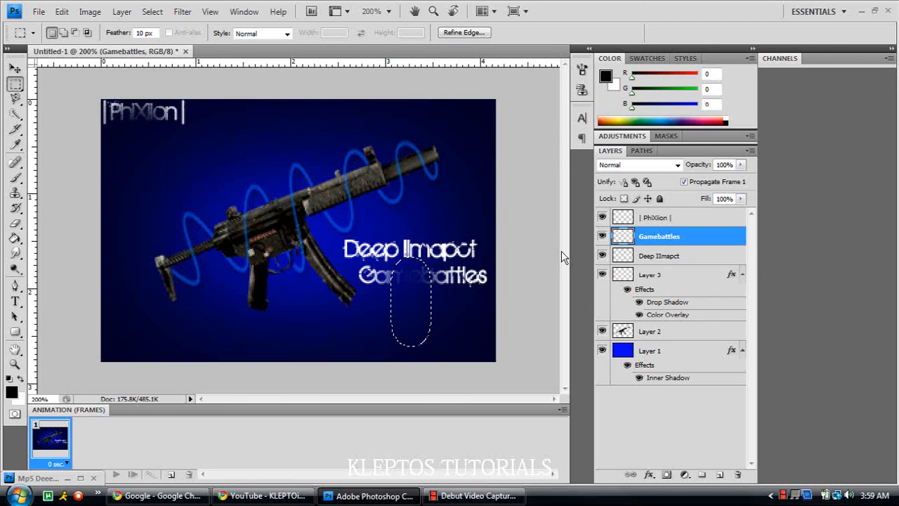
{"action": "key", "text": "ctrl+z"}
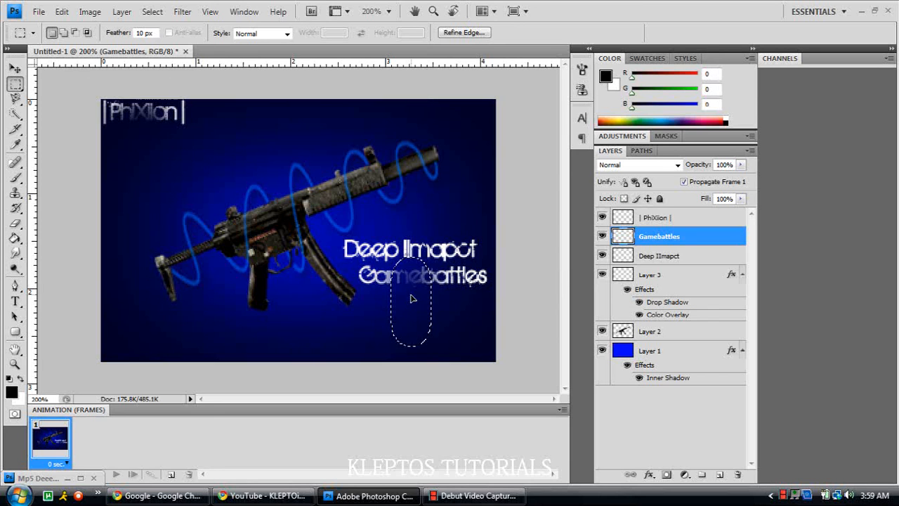
{"action": "left_click_drag", "start_coordinate": [412, 297], "coordinate": [429, 330]}
{"action": "key", "text": "Delete"}
{"action": "key", "text": "Delete"}
{"action": "left_click_drag", "start_coordinate": [457, 316], "coordinate": [427, 286]}
{"action": "left_click", "coordinate": [644, 256]}
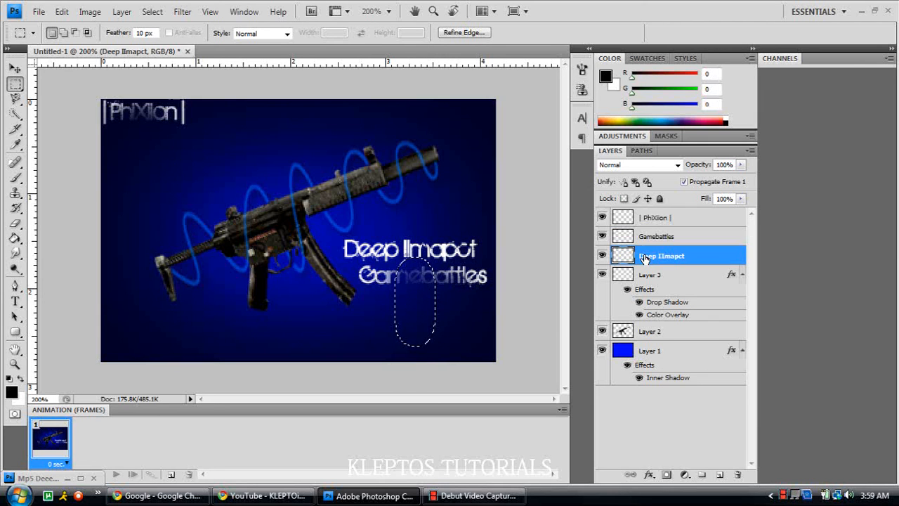
{"action": "key", "text": "Delete"}
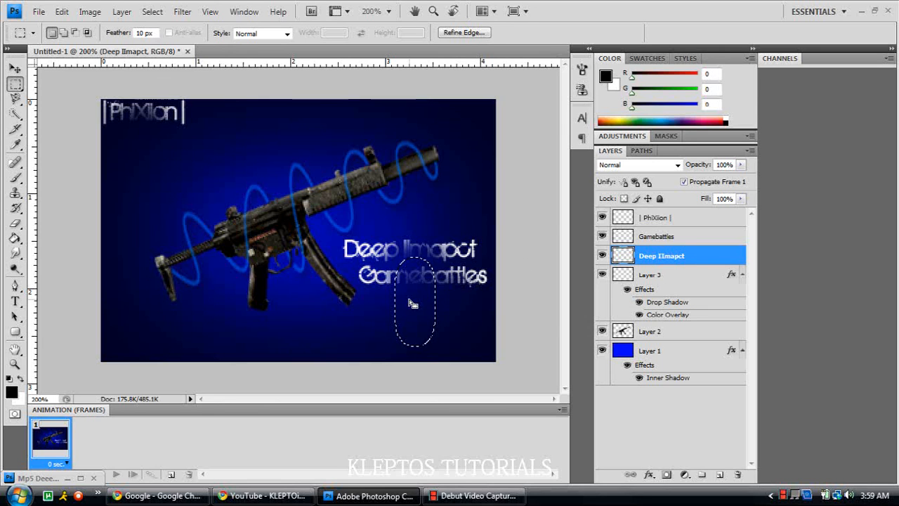
- Fade the MP5's stock, magazine and barrel on Layer 2 by moving the feathered selection to each part and deleting
{"action": "left_click_drag", "start_coordinate": [408, 301], "coordinate": [334, 354]}
{"action": "left_click", "coordinate": [660, 331]}
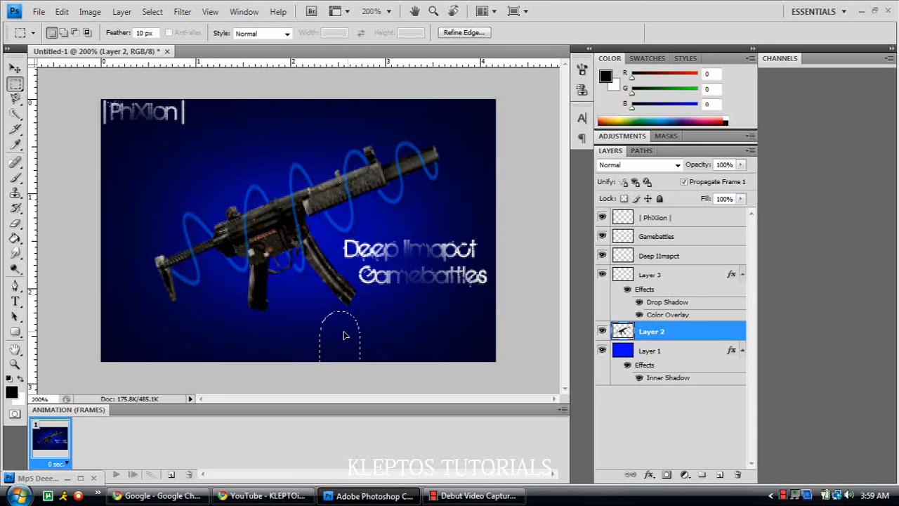
{"action": "left_click_drag", "start_coordinate": [344, 332], "coordinate": [295, 293]}
{"action": "left_click_drag", "start_coordinate": [195, 296], "coordinate": [362, 227]}
{"action": "key", "text": "Delete"}
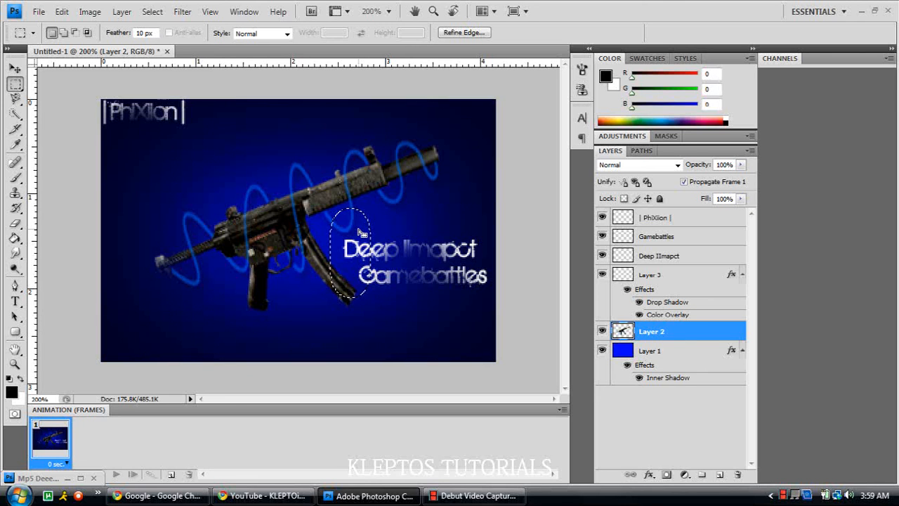
{"action": "key", "text": "Delete"}
{"action": "left_click_drag", "start_coordinate": [361, 231], "coordinate": [425, 200]}
{"action": "key", "text": "Delete"}
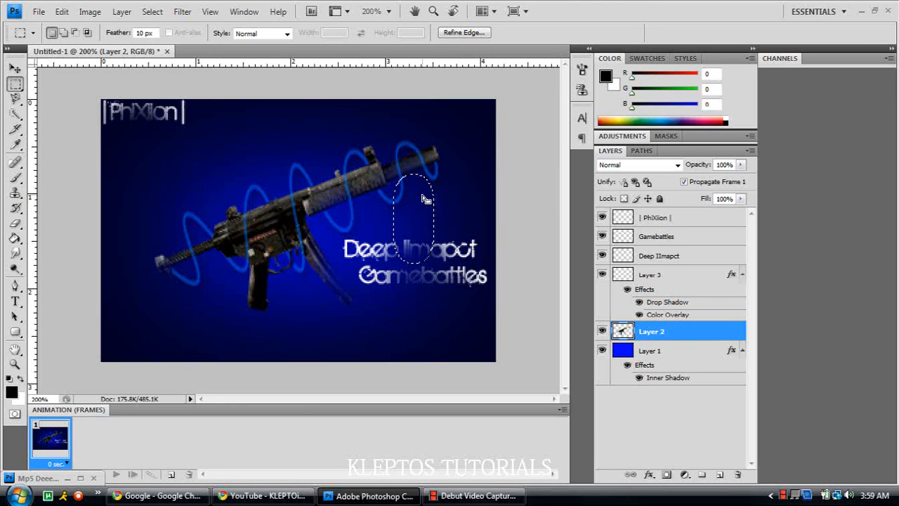
- Activate the spiral line layer and the Eraser tool, and zoom out to 100% to view the whole graphic
{"action": "left_click", "coordinate": [681, 279]}
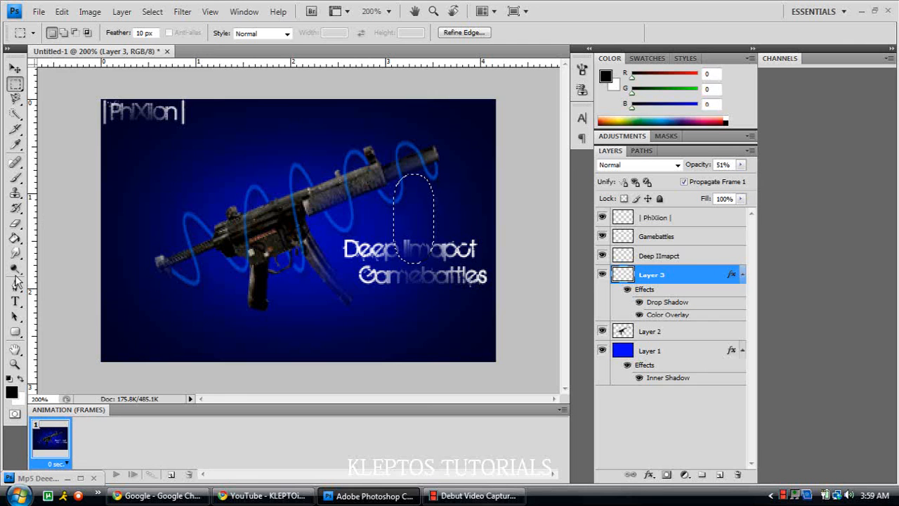
{"action": "left_click", "coordinate": [15, 223]}
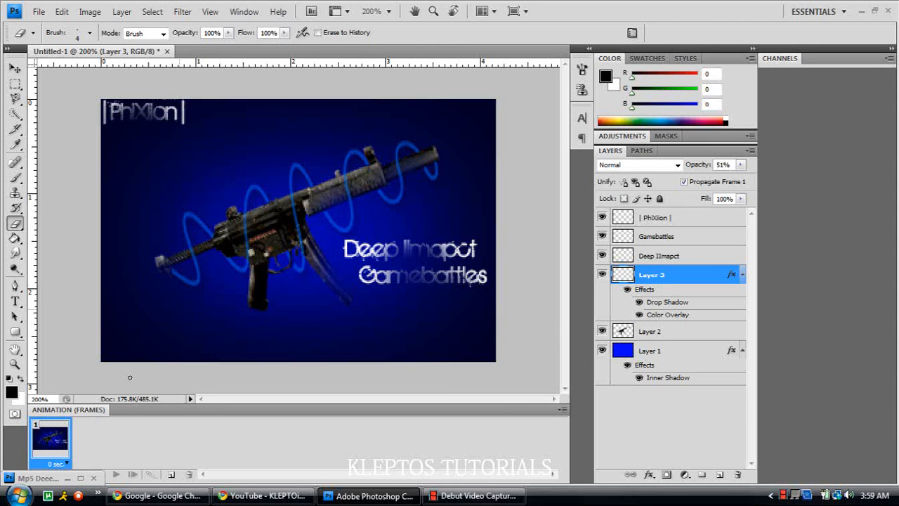
{"action": "left_click", "coordinate": [14, 364]}
{"action": "right_click", "coordinate": [285, 271]}
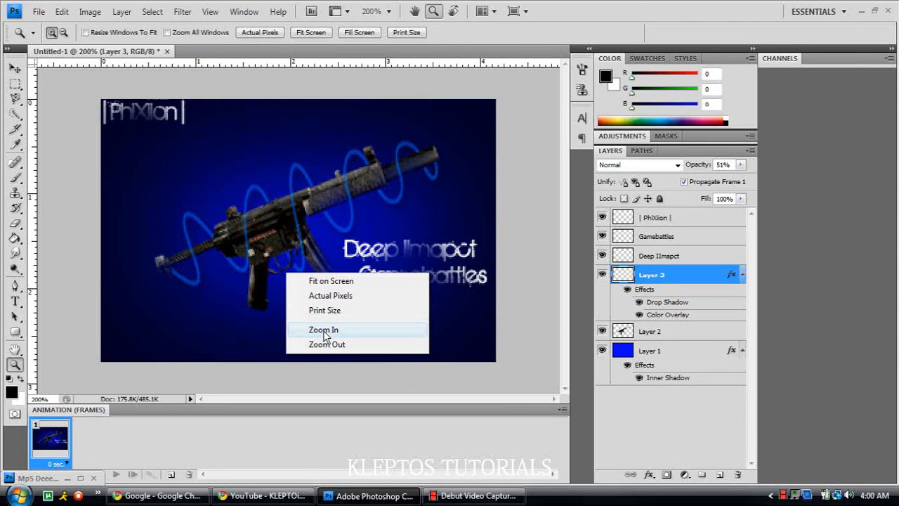
{"action": "left_click", "coordinate": [327, 344]}
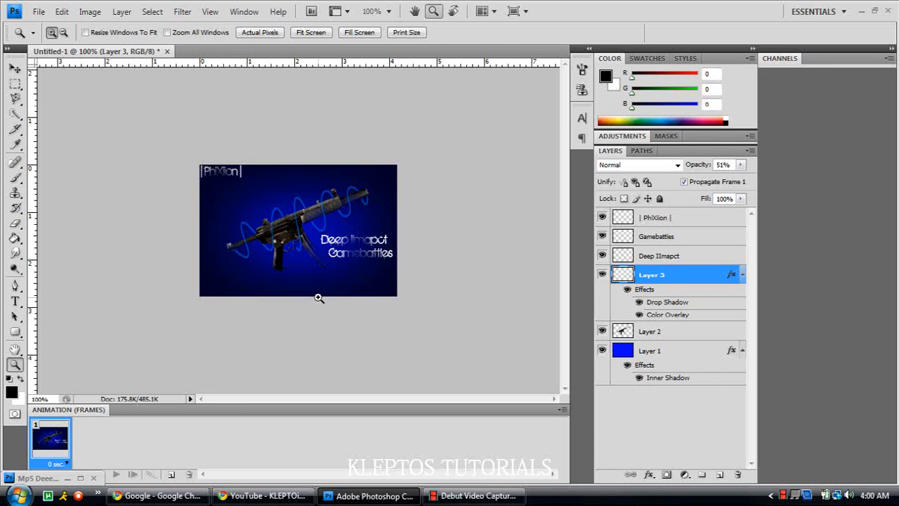
{"action": "left_click", "coordinate": [785, 495]}
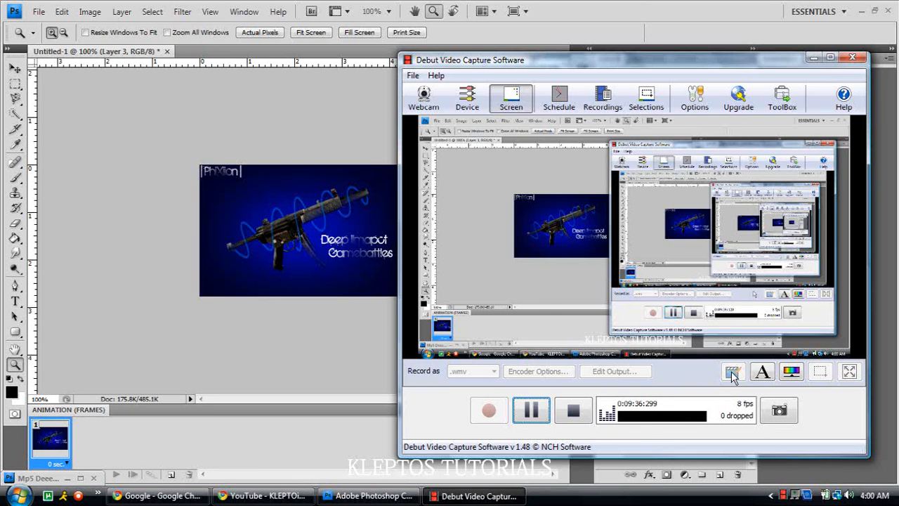